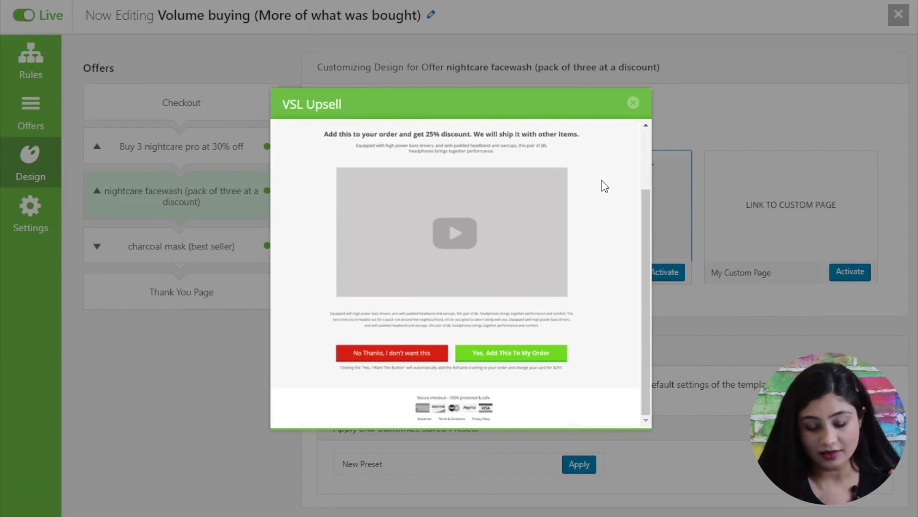
- Review the VSL Upsell template preview and close it
scroll(604, 185, "up", 1)
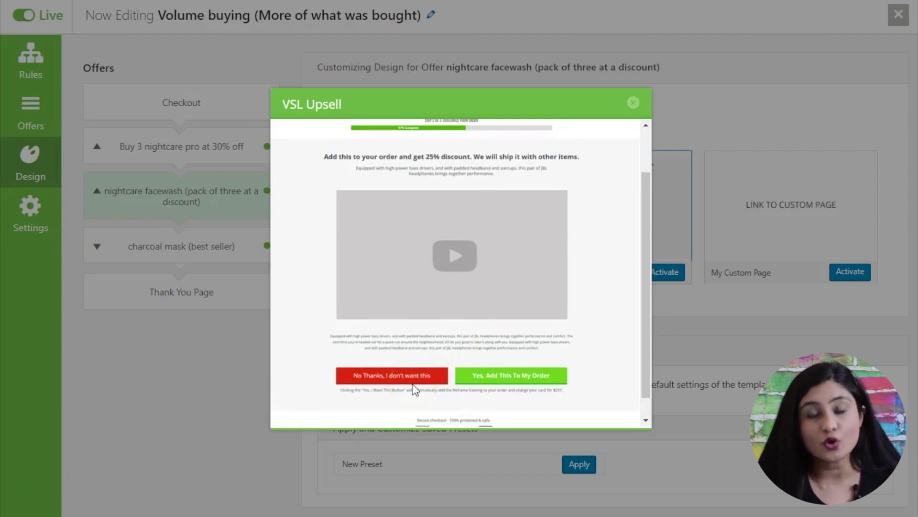
left_click(700, 117)
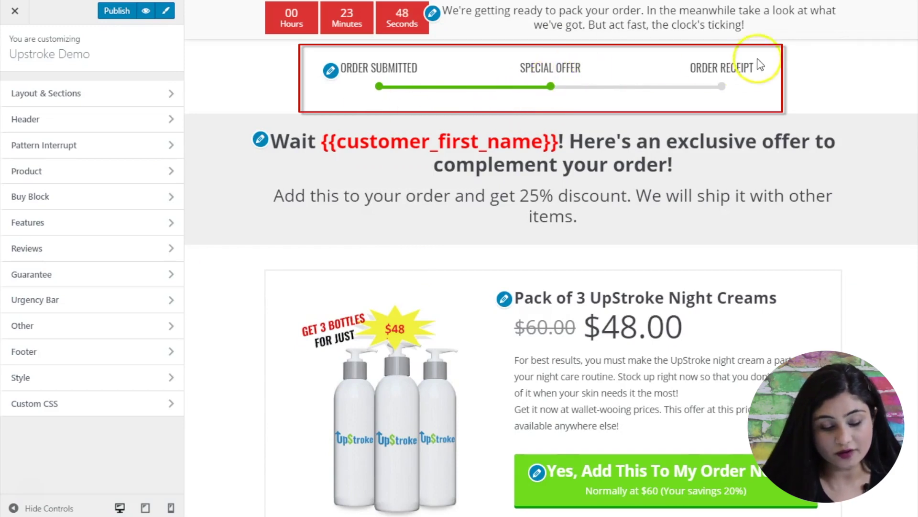
- Try the percentage-complete style for the header progress bar, and switch back to the three-step style
left_click(331, 72)
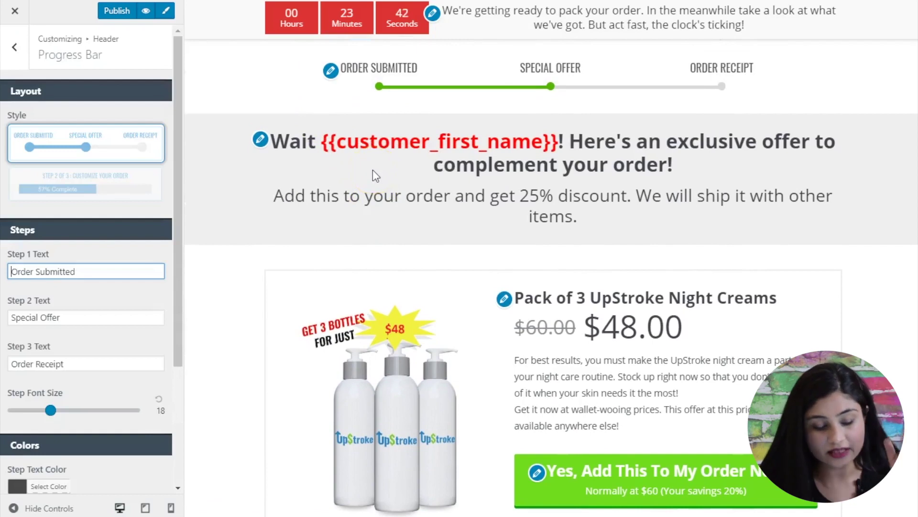
left_click(135, 194)
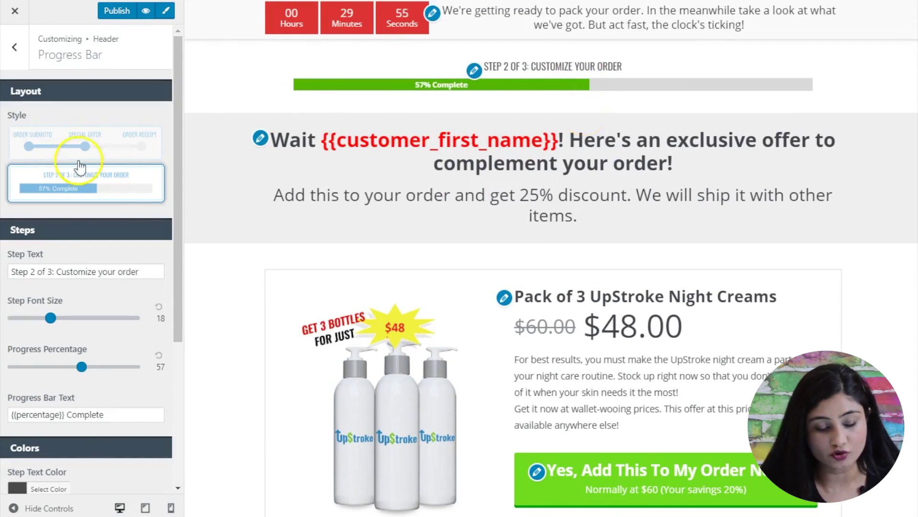
left_click(82, 143)
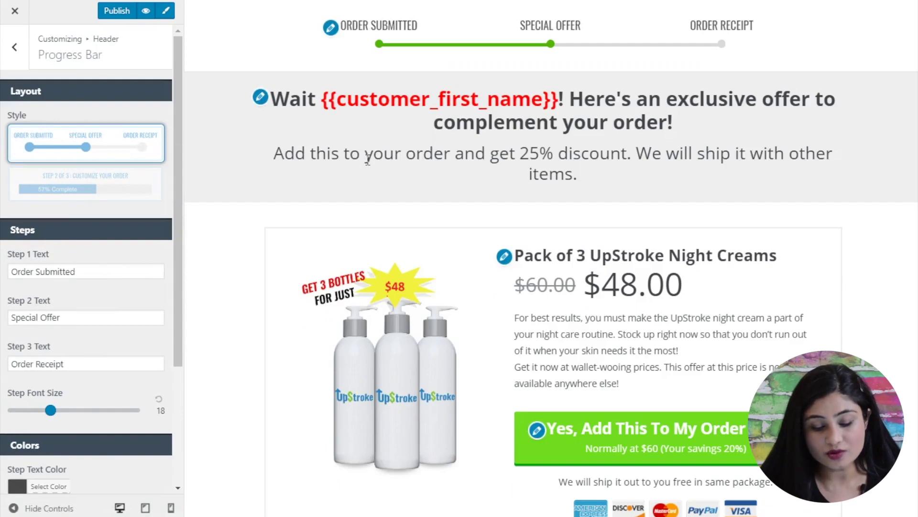
scroll(467, 43, "up", 1)
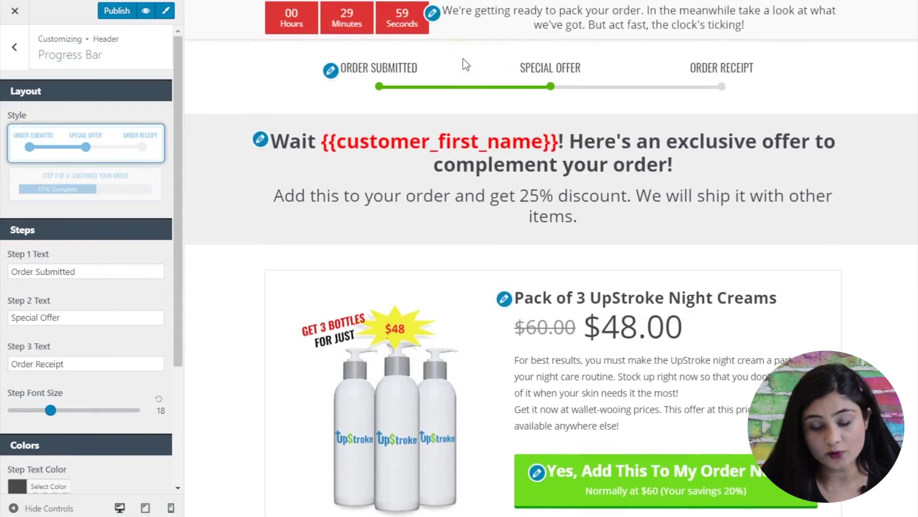
- Examine the offer headline with its customer_first_name merge tag and the subheading below it
scroll(467, 158, "down", 3)
scroll(442, 153, "up", 3)
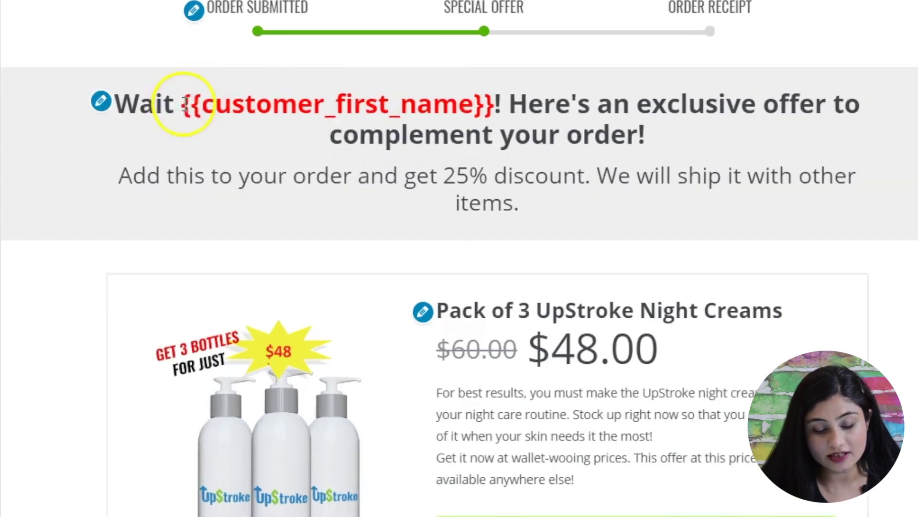
left_click_drag(321, 141, 577, 150)
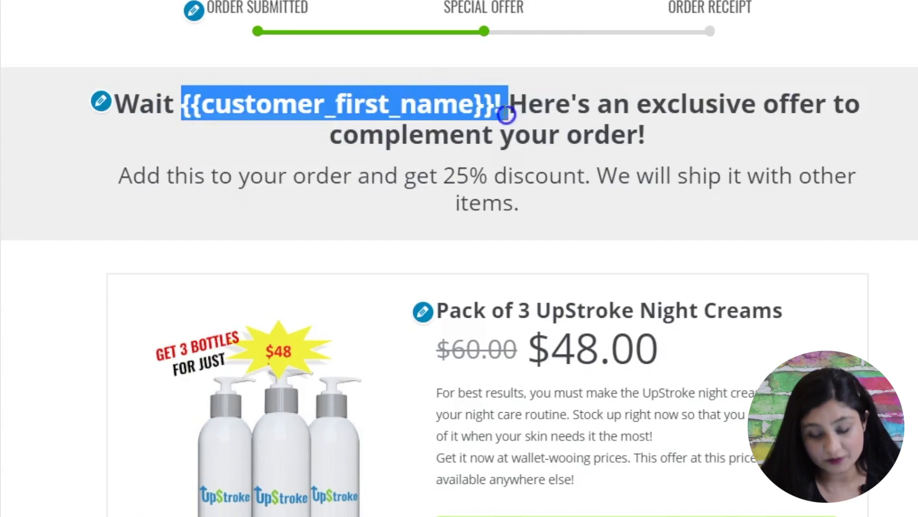
left_click(438, 141)
left_click(562, 125)
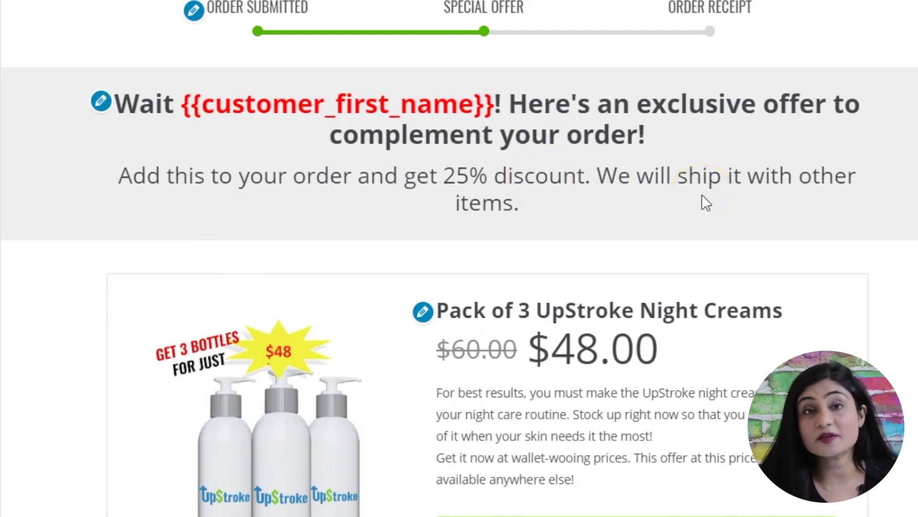
scroll(702, 194, "down", 3)
scroll(702, 195, "up", 3)
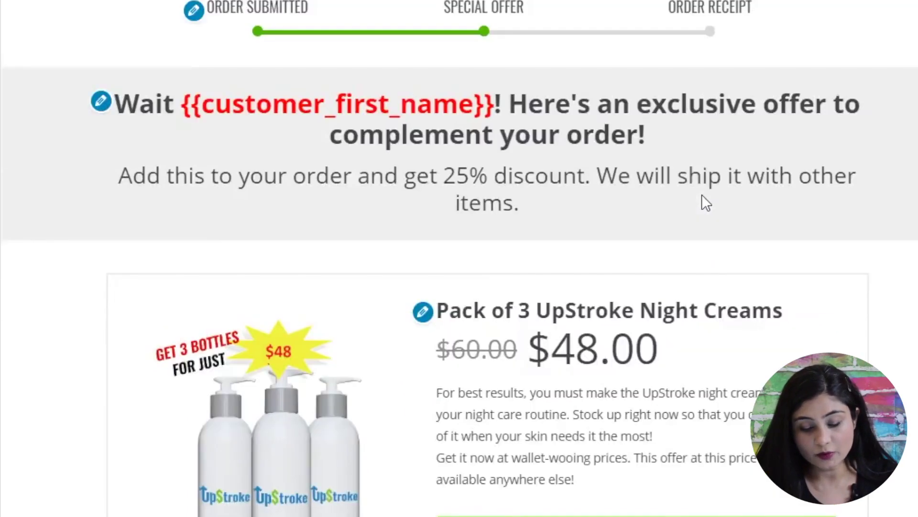
- Look over the Pack of 3 UpStroke Night Creams section and open its product settings
scroll(701, 194, "down", 2)
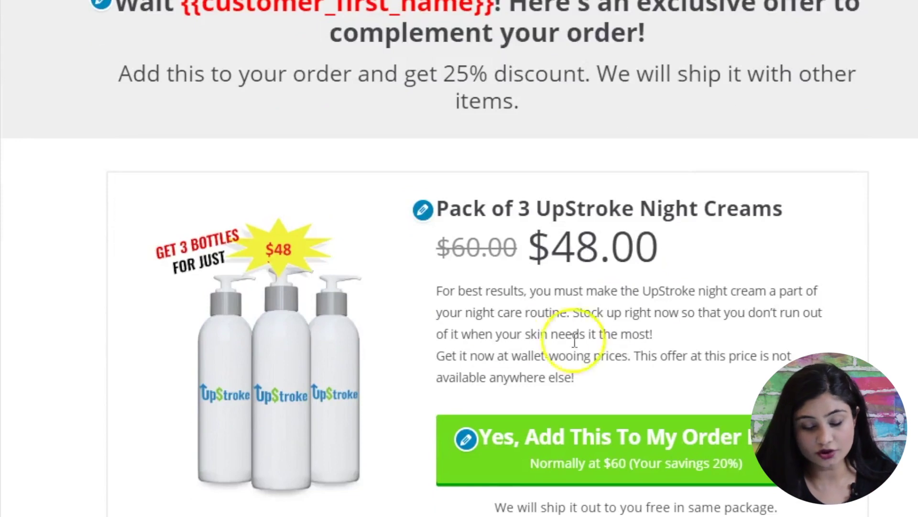
scroll(608, 314, "down", 4)
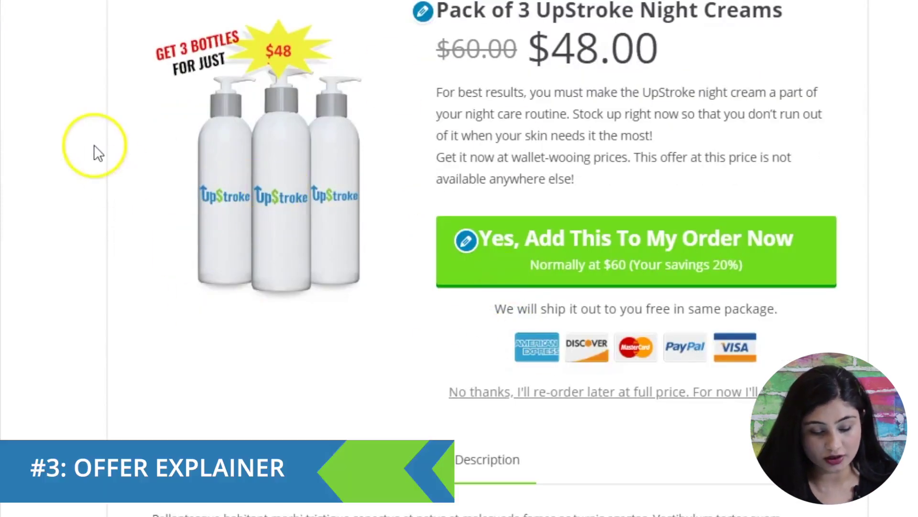
scroll(93, 150, "up", 3)
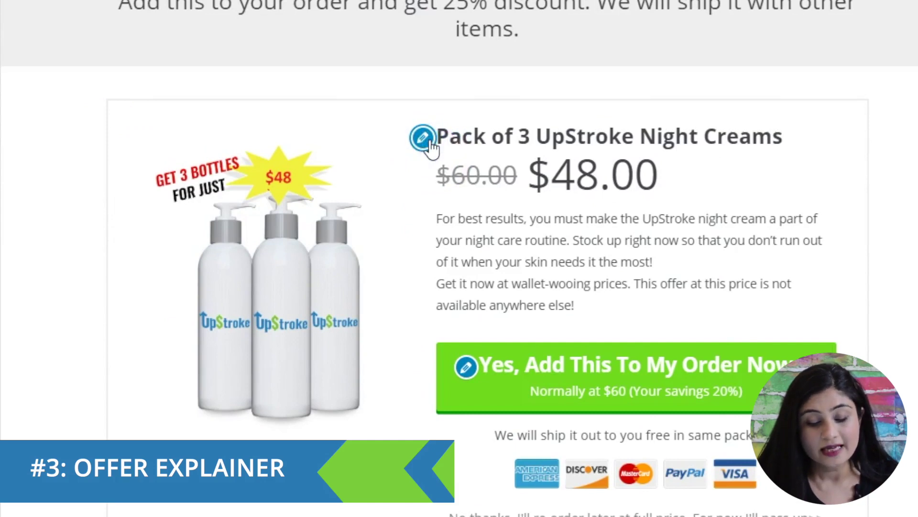
scroll(428, 146, "down", 3)
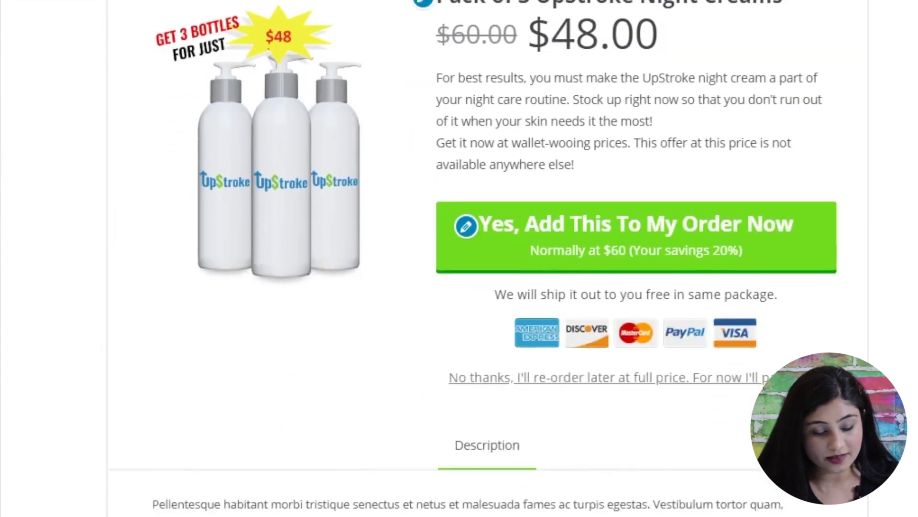
scroll(214, 239, "up", 4)
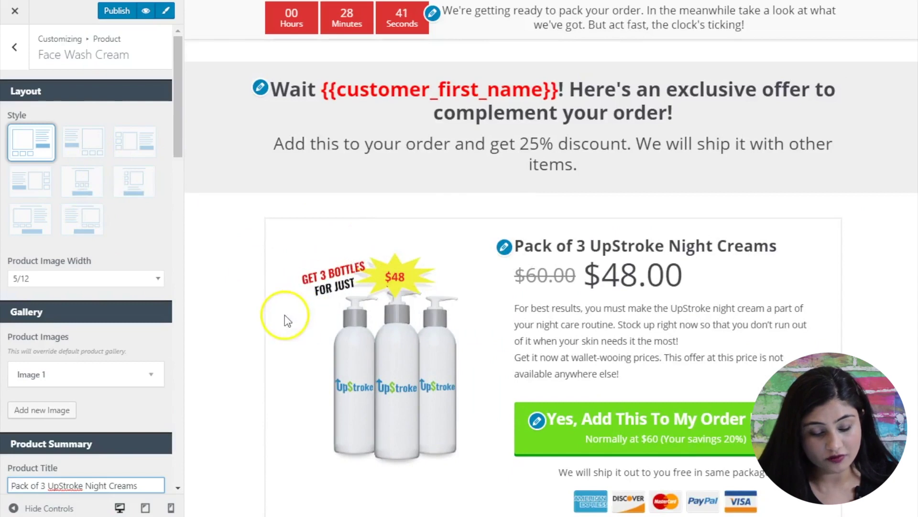
scroll(286, 319, "down", 2)
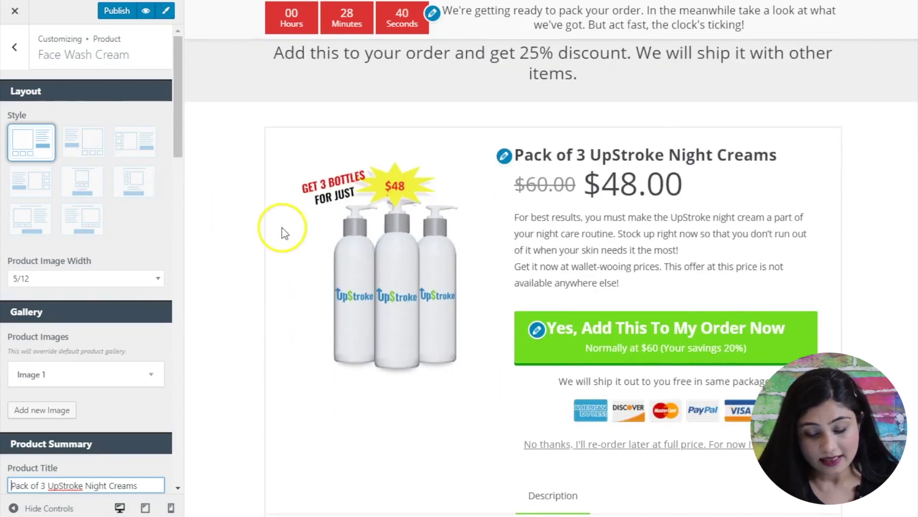
scroll(282, 227, "down", 1)
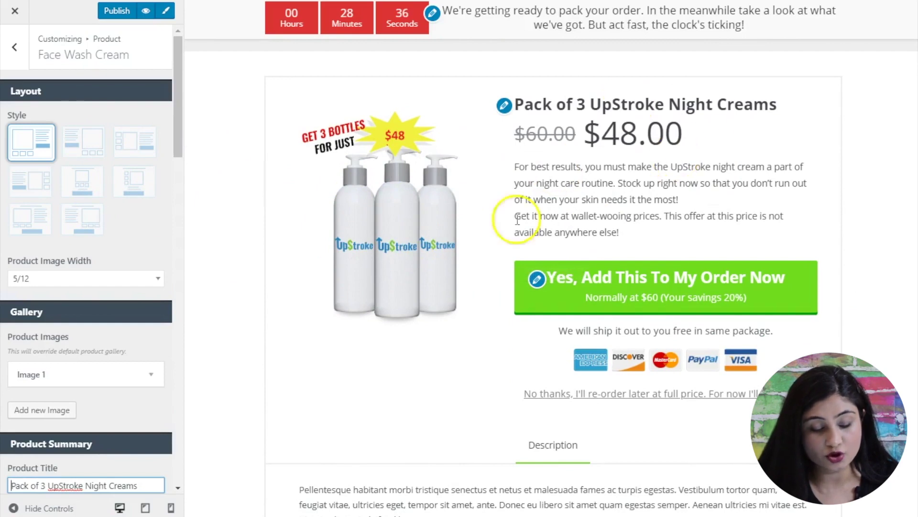
- Try the centered product layout, and restore the layout with the image beside the product details
left_click(90, 189)
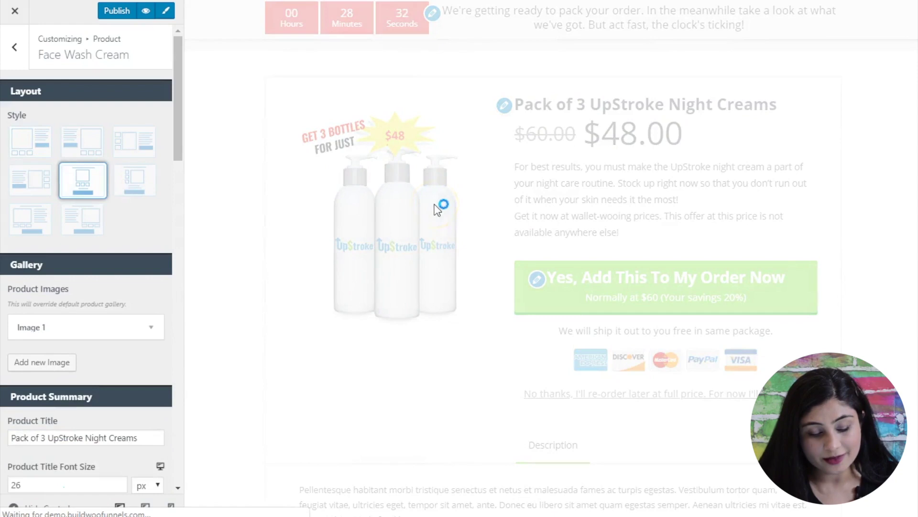
scroll(594, 273, "down", 3)
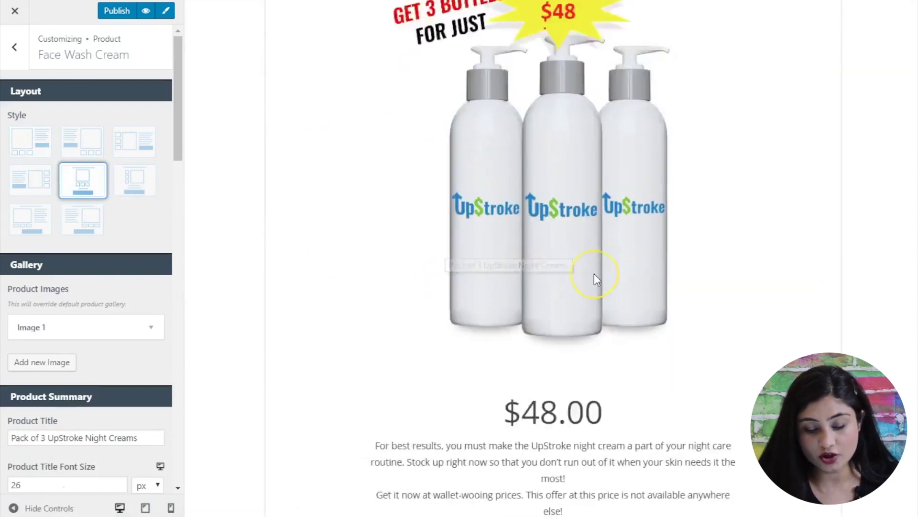
scroll(594, 274, "down", 4)
left_click(47, 152)
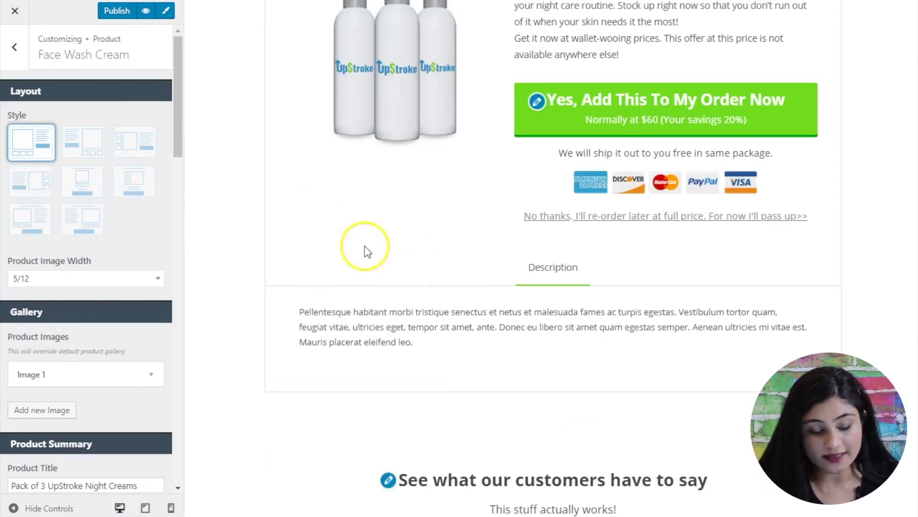
scroll(365, 245, "up", 6)
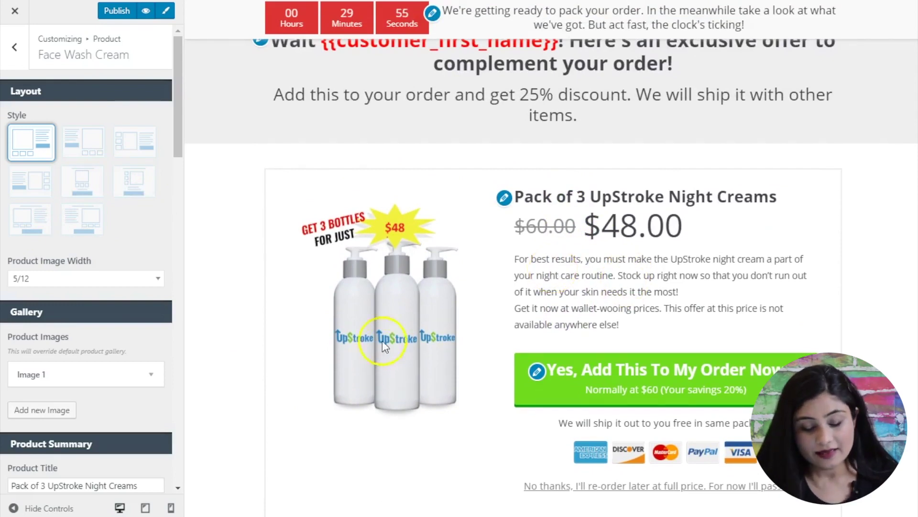
- Examine the product image, description, buy button text, shipping note and decline link of the offer
left_click(393, 307)
left_click(406, 312)
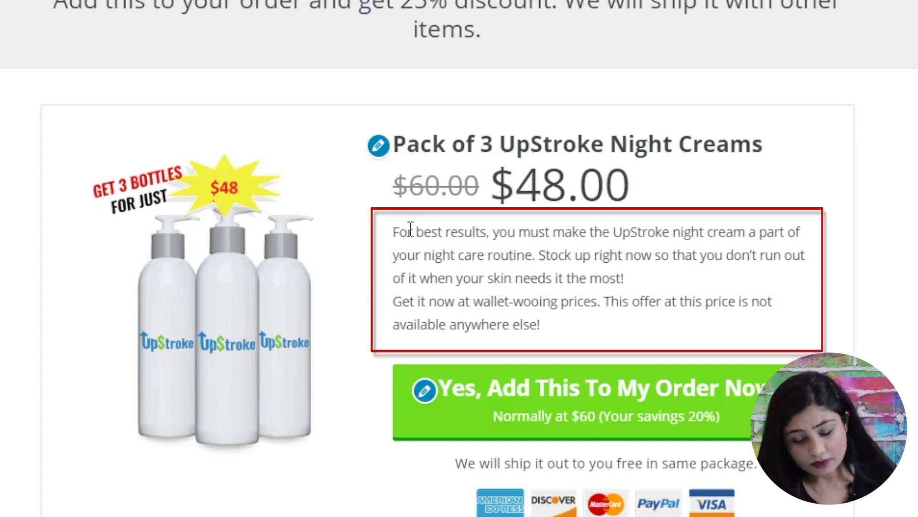
scroll(410, 228, "down", 2)
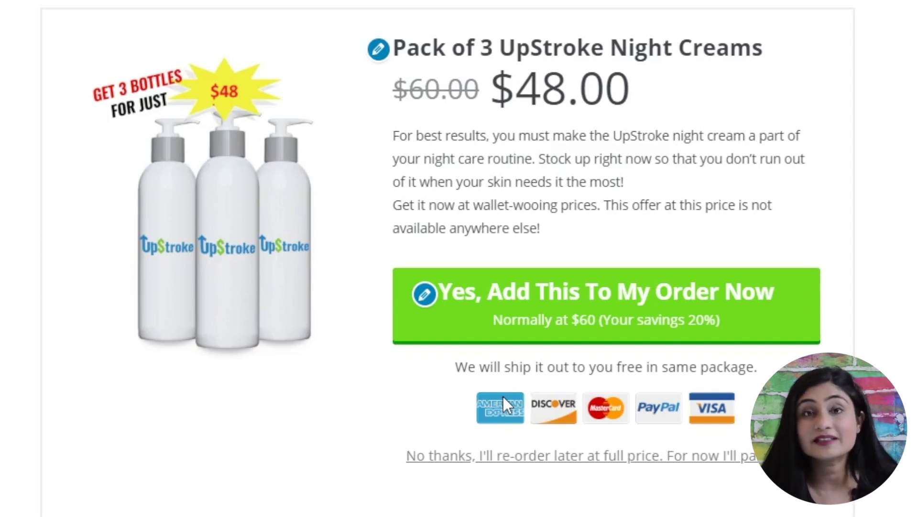
left_click(525, 317)
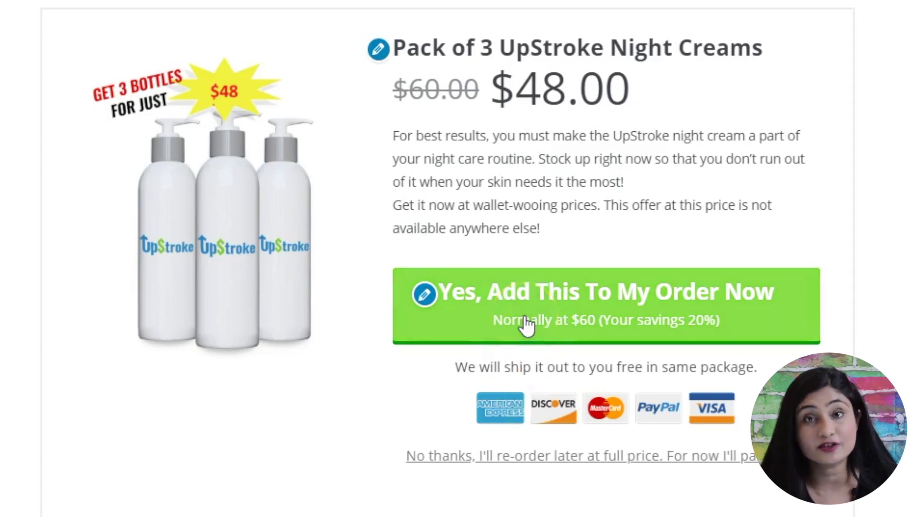
left_click(566, 306)
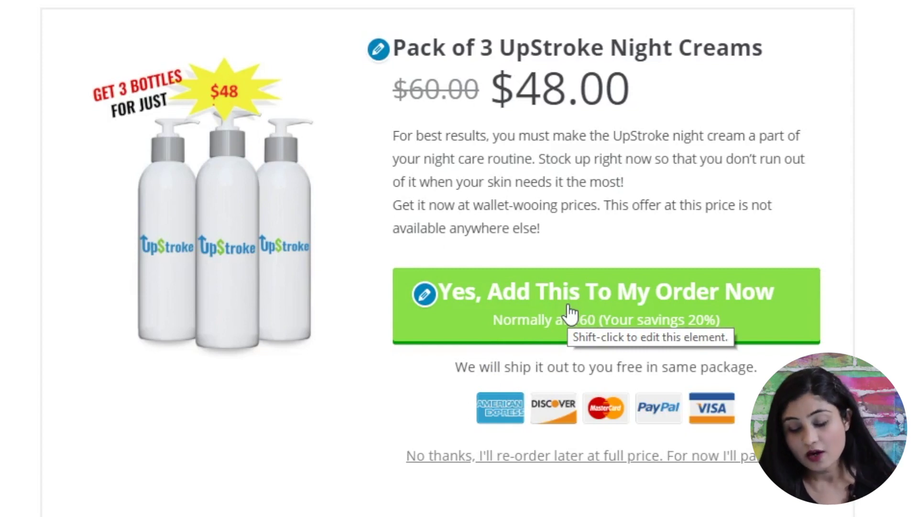
left_click(512, 323)
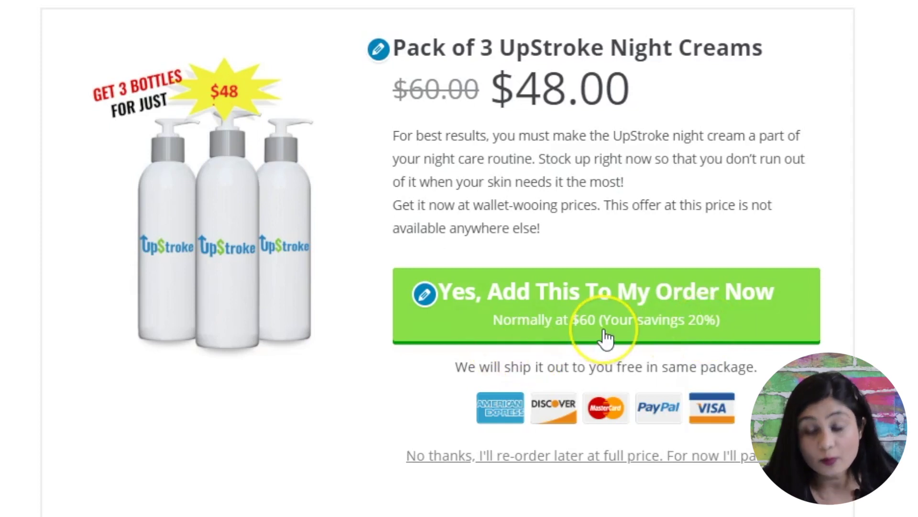
triple_click(517, 366)
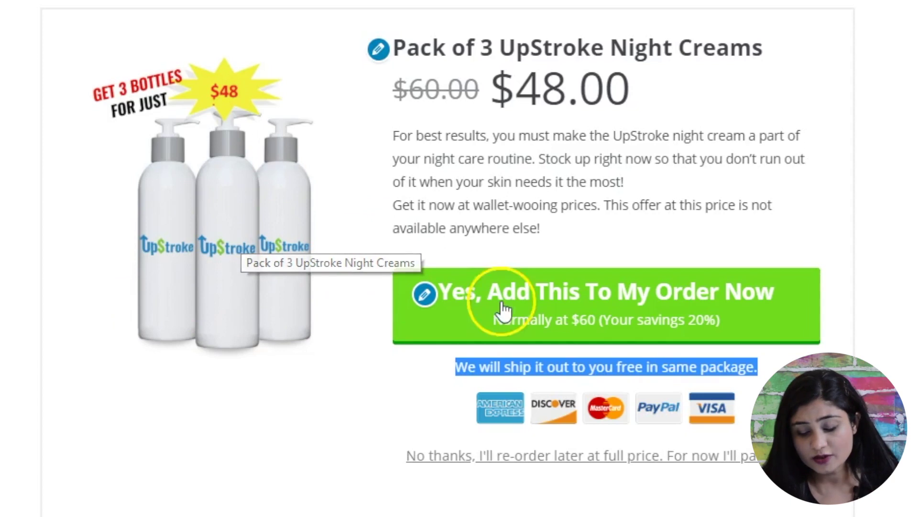
triple_click(561, 365)
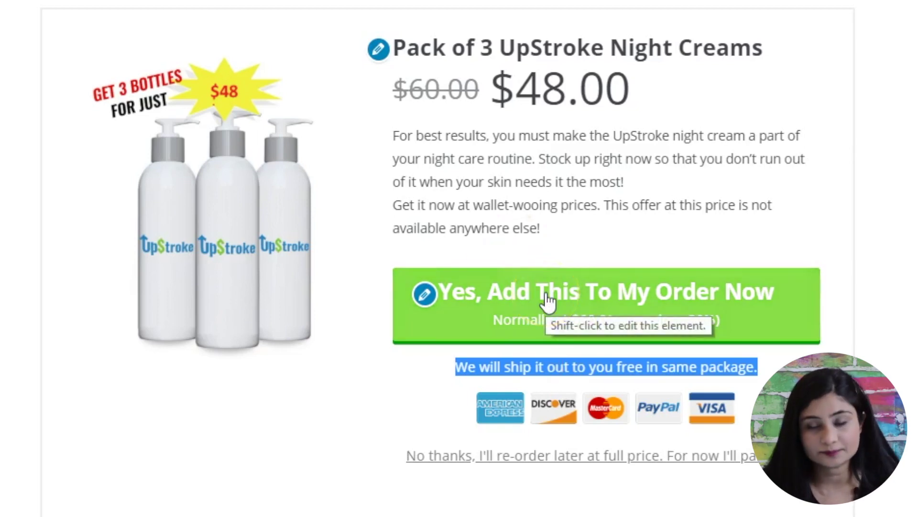
scroll(531, 413, "down", 2)
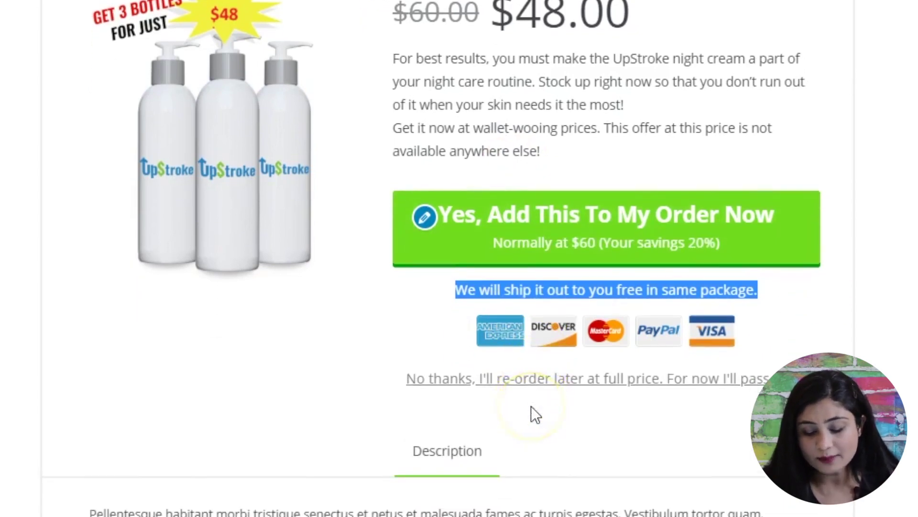
scroll(531, 406, "down", 2)
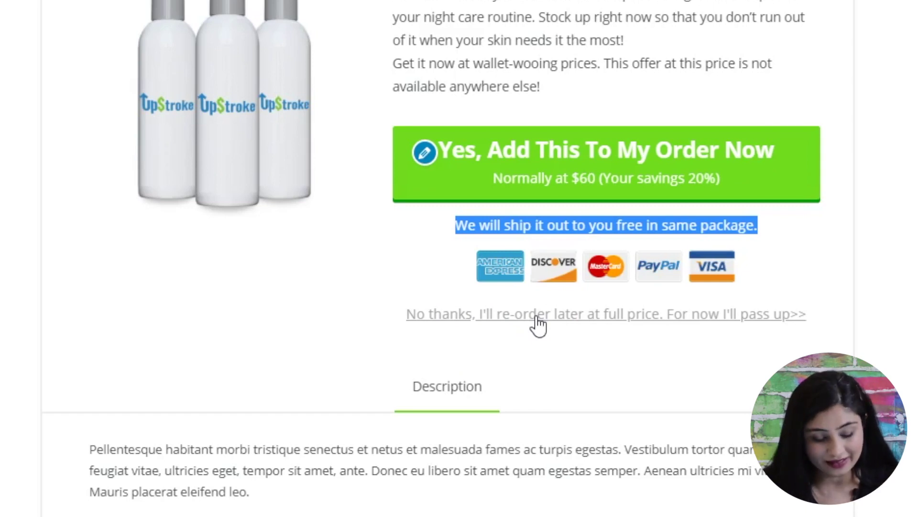
- Open the settings of the urgency bar with the countdown timer and review its position options and text
scroll(436, 196, "up", 6)
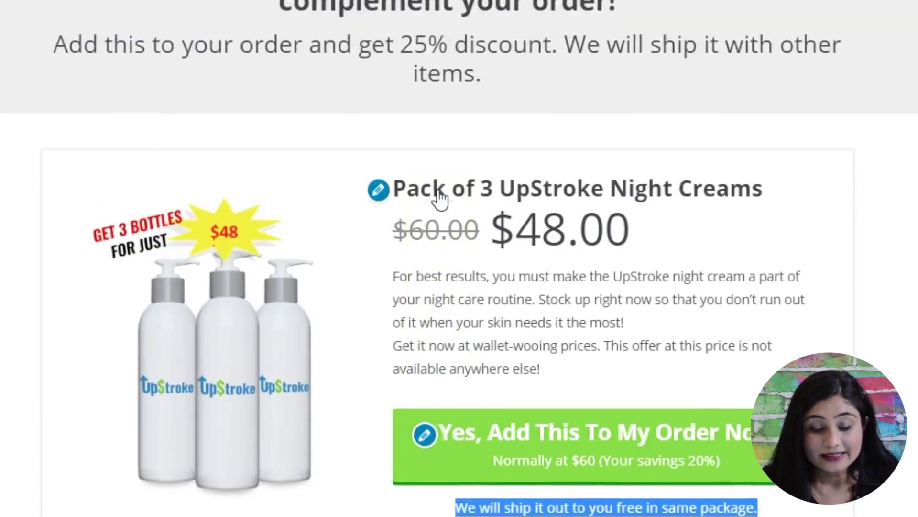
scroll(311, 3, "up", 2)
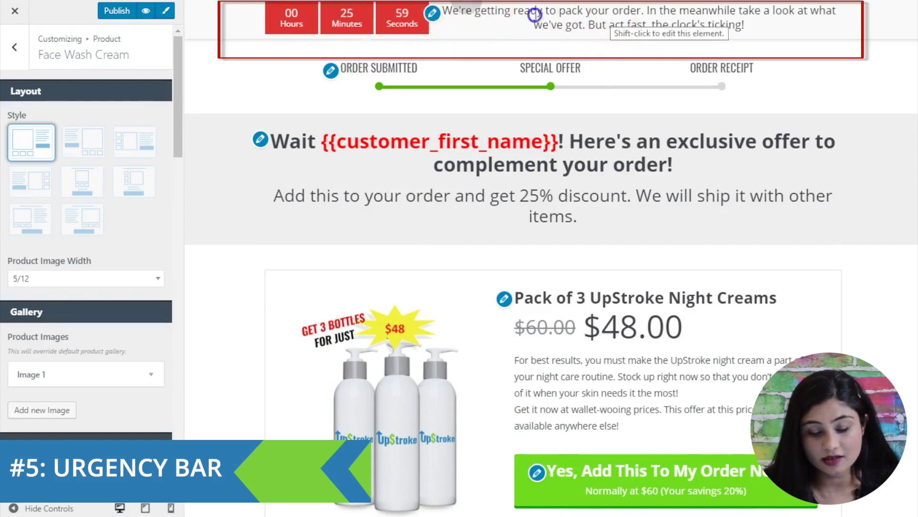
triple_click(534, 15)
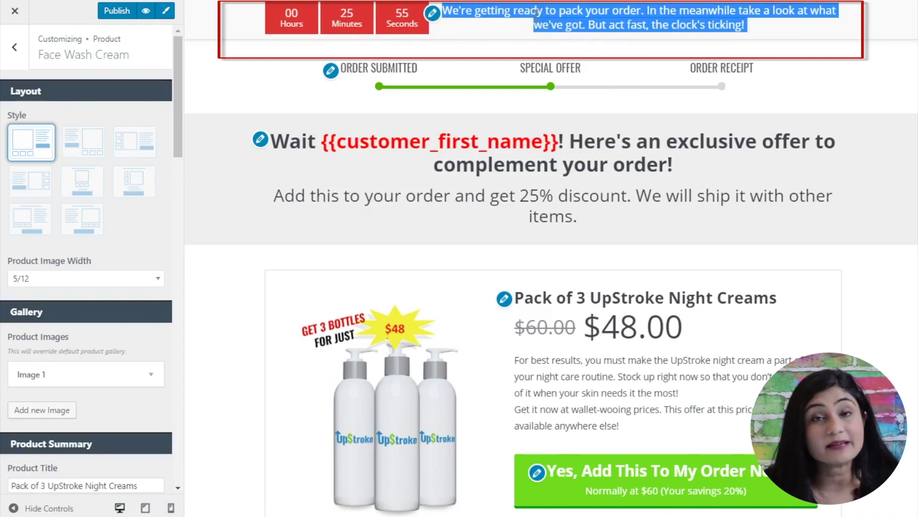
left_click(432, 16)
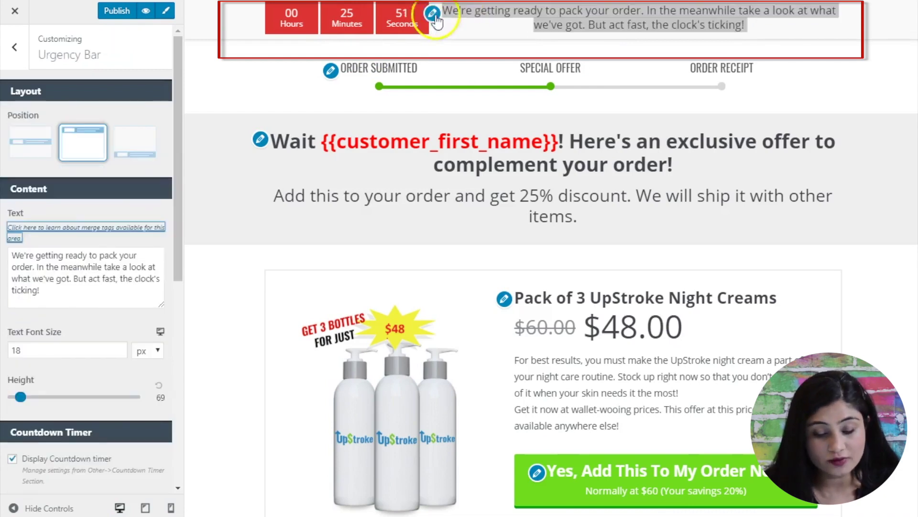
scroll(123, 298, "down", 2)
scroll(122, 297, "up", 2)
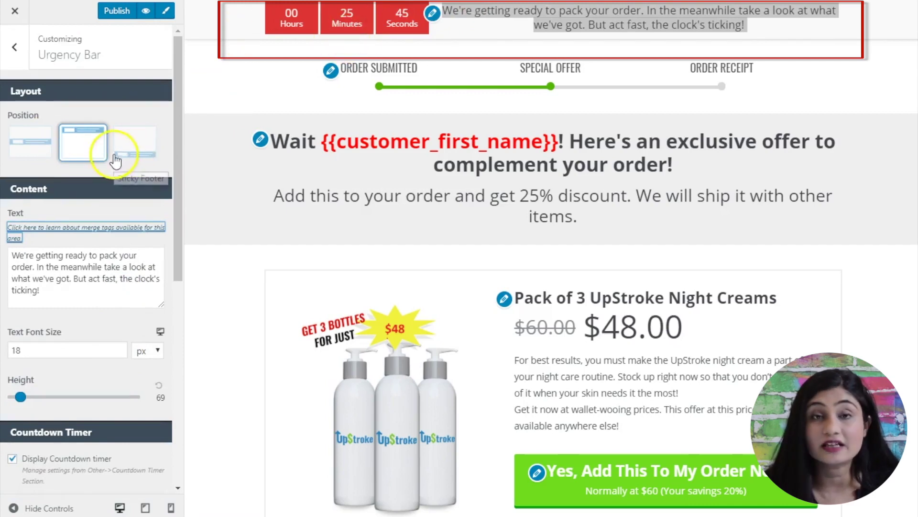
- Look over the urgency bar's text and increase the bar's height to 83
left_click(68, 268)
triple_click(57, 282)
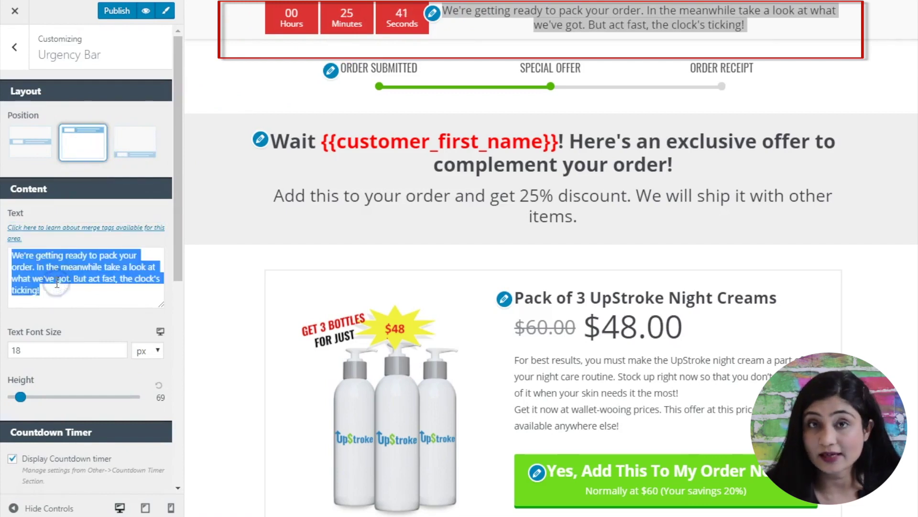
scroll(57, 282, "down", 4)
left_click_drag(11, 233, 24, 234)
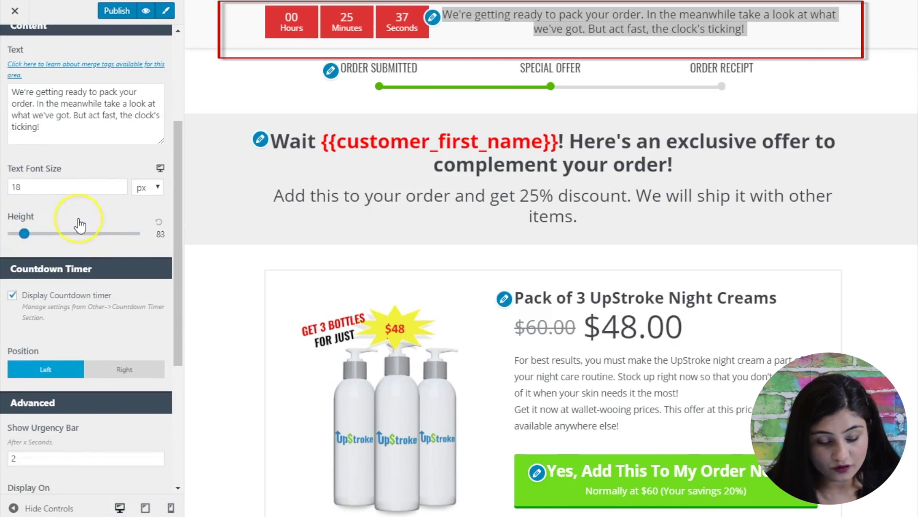
- Try a 5-second delay for showing the urgency bar, and set the delay back to 2 seconds
scroll(79, 225, "down", 5)
scroll(80, 225, "up", 1)
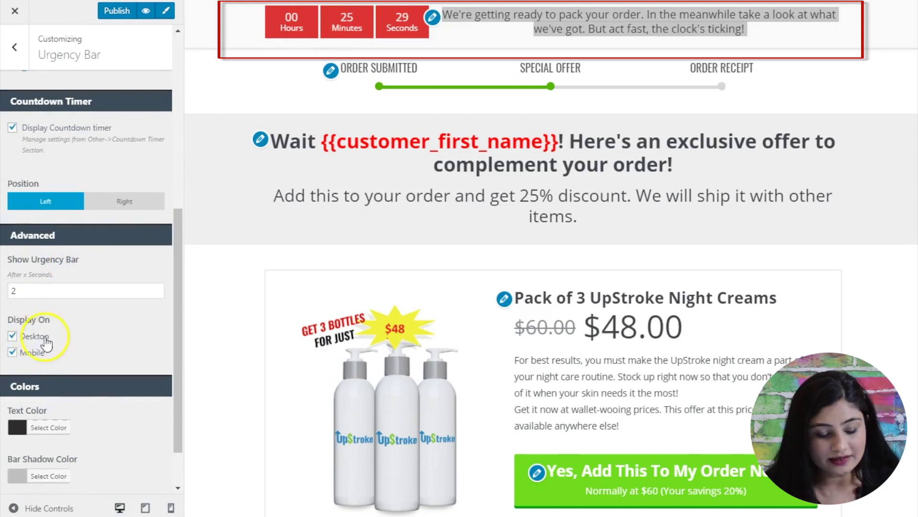
left_click(20, 291)
type("5")
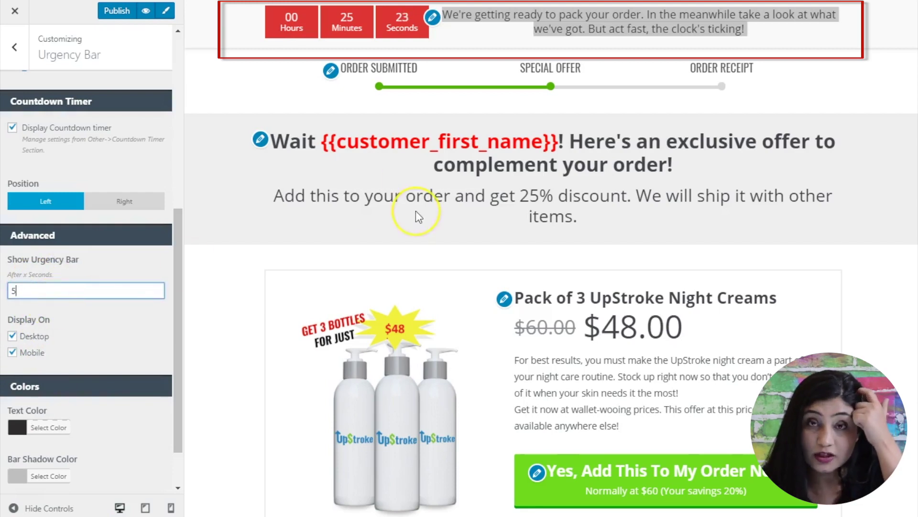
double_click(61, 289)
type("2")
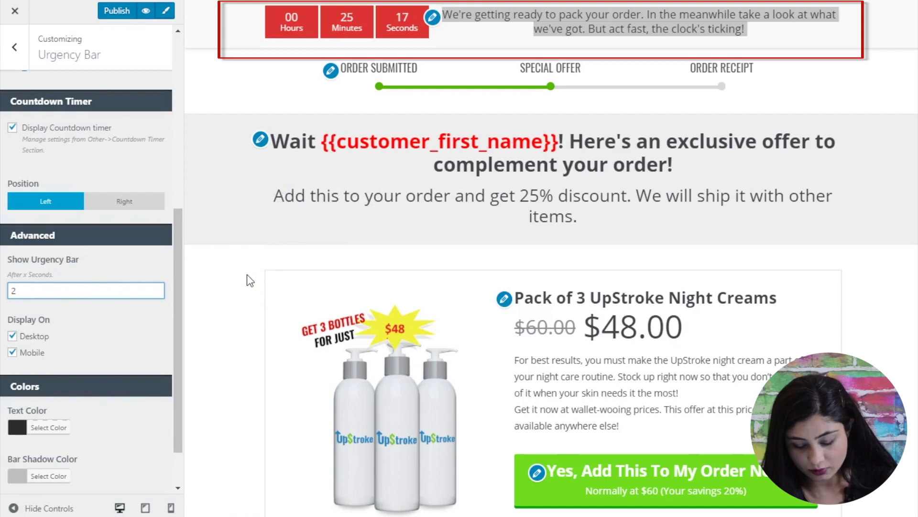
- Reload the customizer, reopen the urgency bar settings and review the countdown timer, display and color options
key("F5")
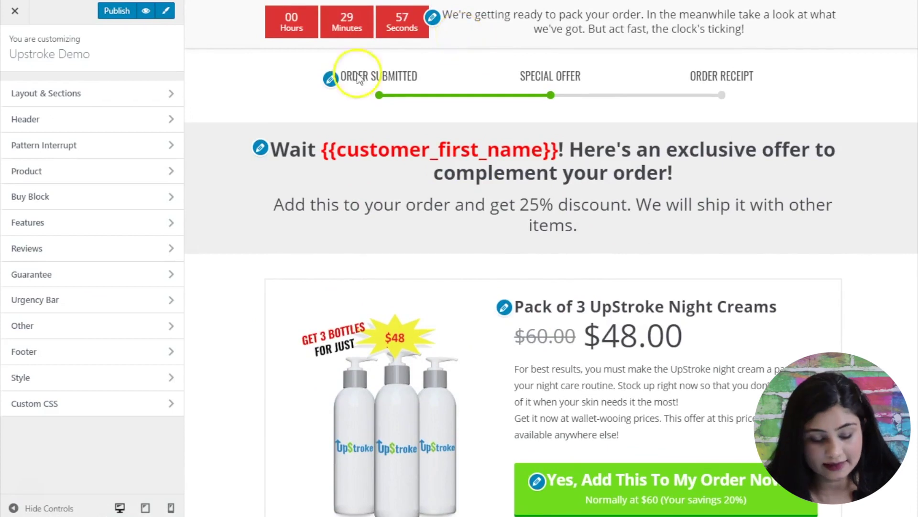
left_click(432, 18)
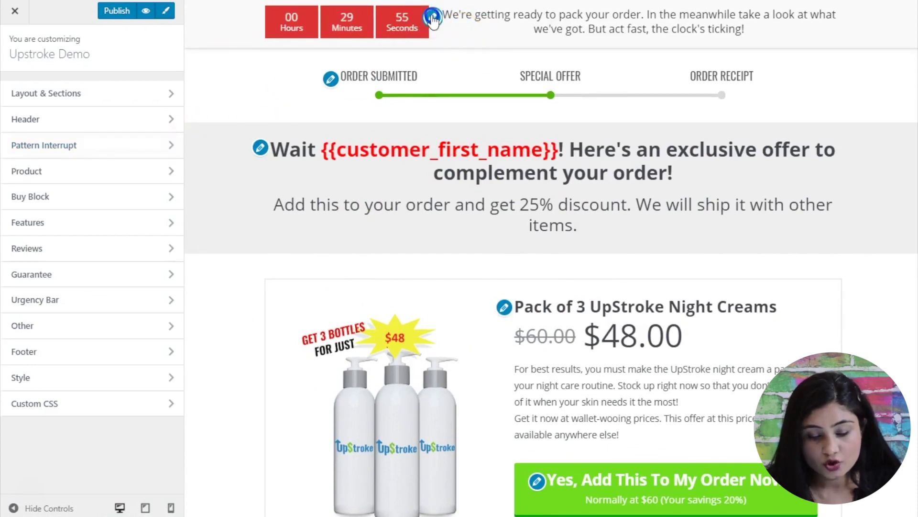
scroll(105, 302, "down", 8)
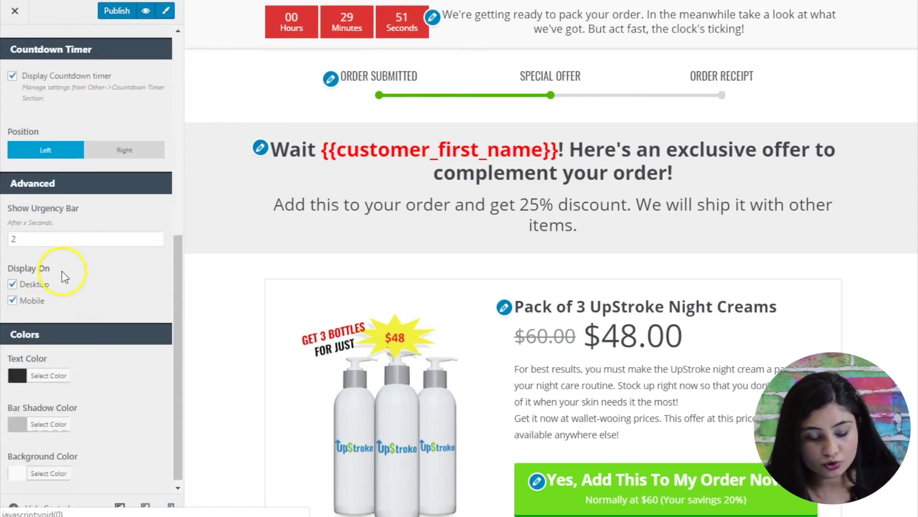
scroll(119, 367, "down", 1)
scroll(119, 368, "up", 6)
scroll(119, 294, "down", 5)
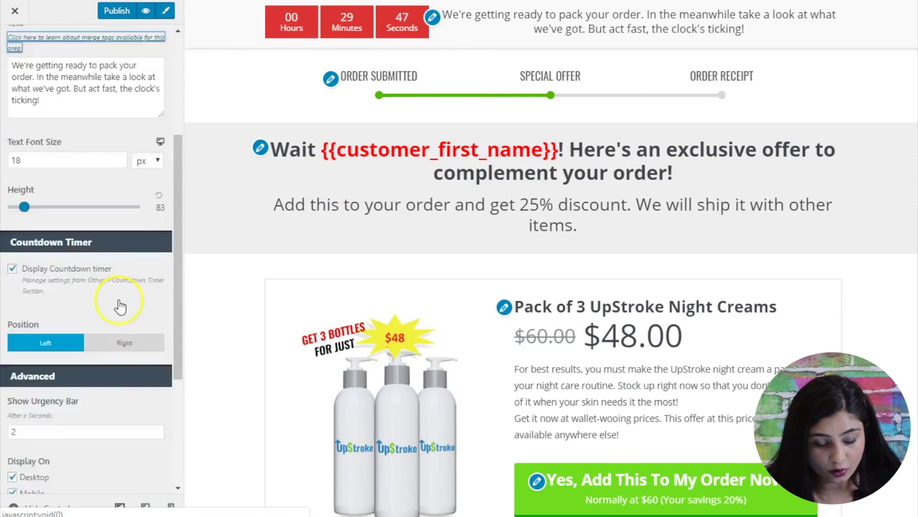
scroll(120, 306, "up", 10)
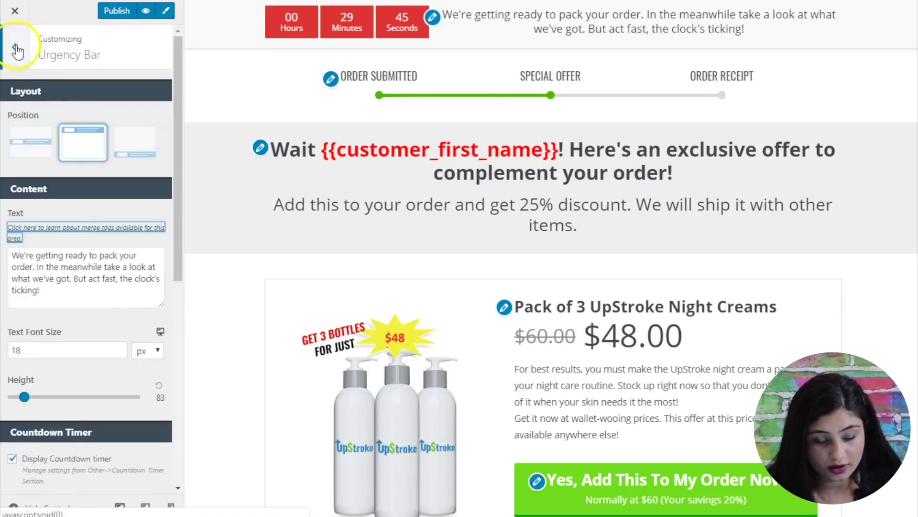
- Open the Countdown Timer settings under Other and switch the timer to the single-block skin with text above it
left_click(23, 46)
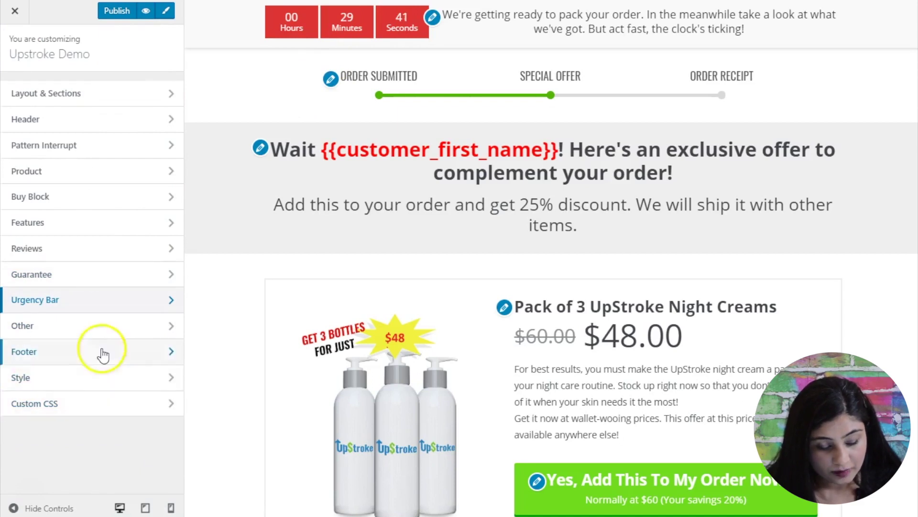
left_click(107, 330)
left_click(100, 93)
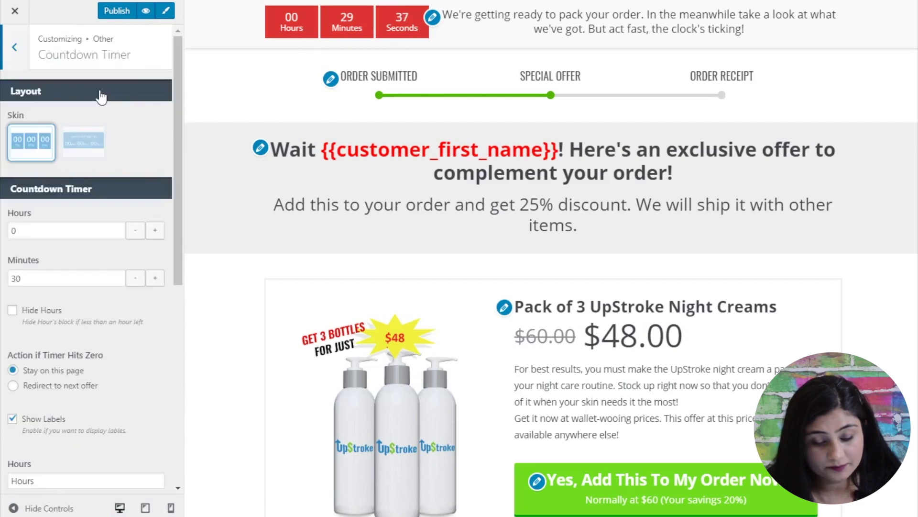
left_click(82, 146)
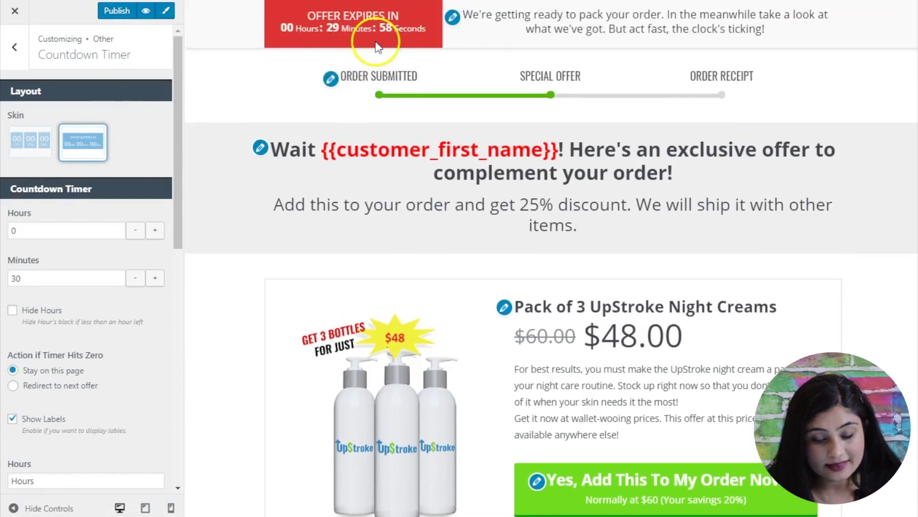
- Change the countdown timer's background color to black (#000000)
scroll(166, 260, "down", 9)
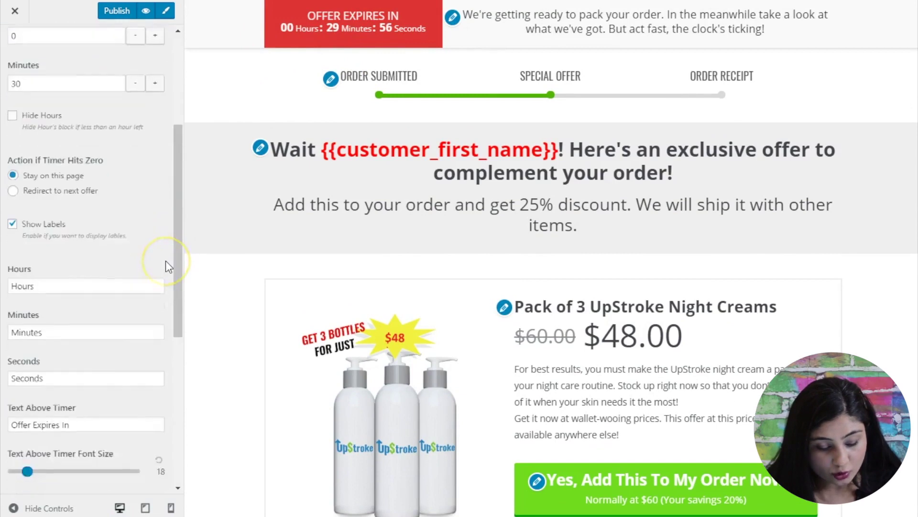
scroll(166, 260, "down", 2)
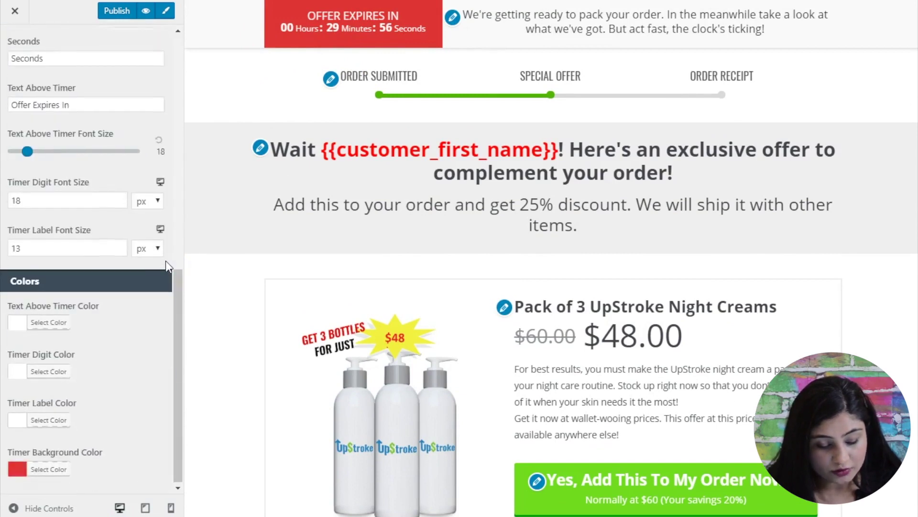
left_click(48, 468)
scroll(131, 399, "down", 3)
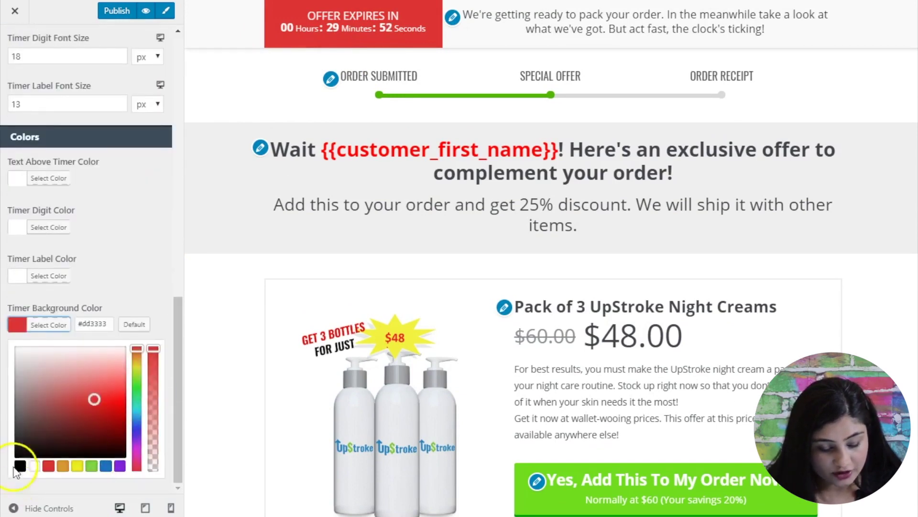
left_click(19, 454)
left_click_drag(20, 453, 14, 458)
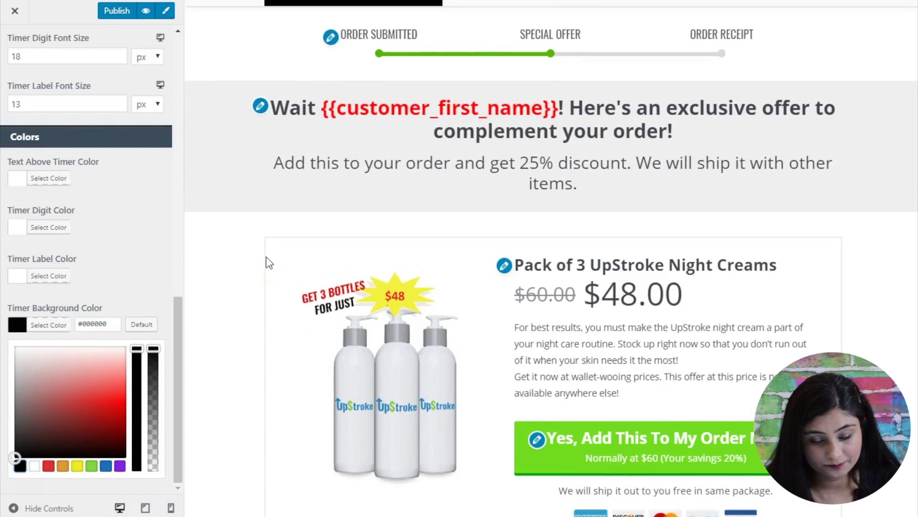
- Review the countdown timer's label texts, font sizes and remaining color options
left_click(113, 249)
scroll(114, 253, "up", 3)
scroll(113, 249, "up", 2)
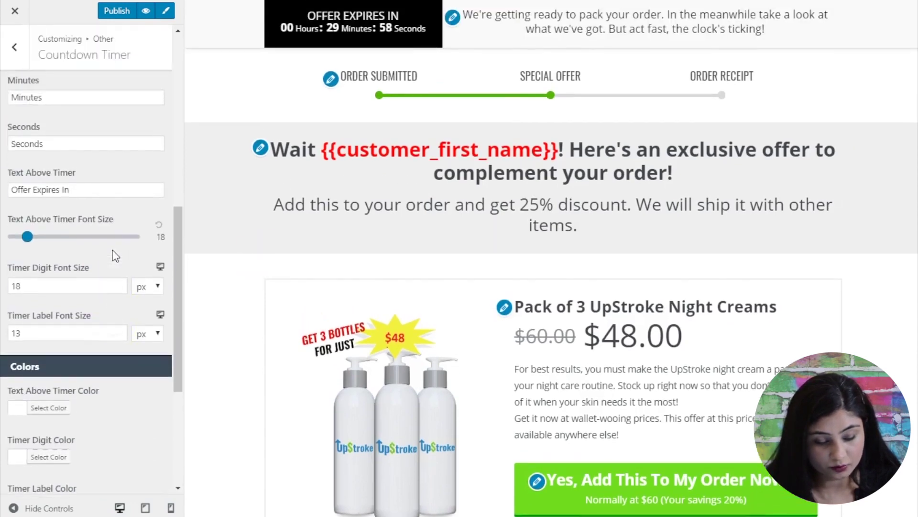
scroll(113, 250, "down", 3)
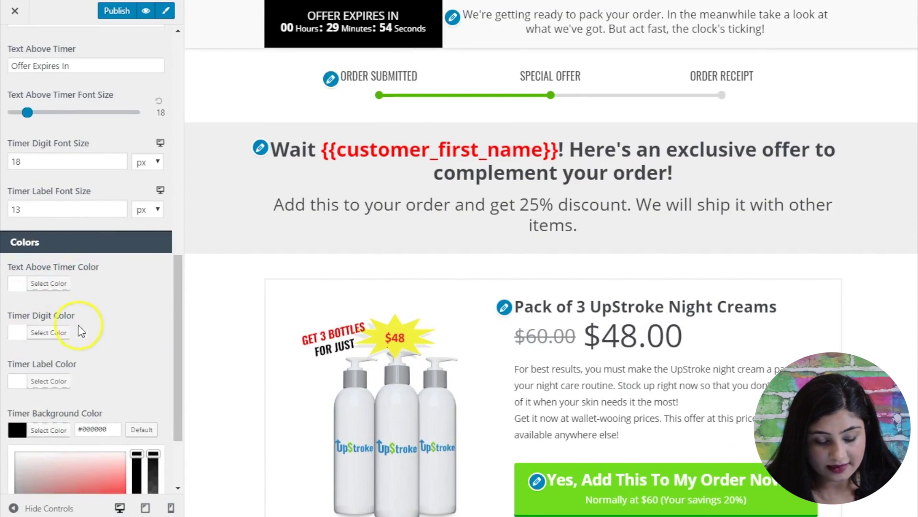
scroll(75, 366, "up", 3)
scroll(72, 373, "up", 6)
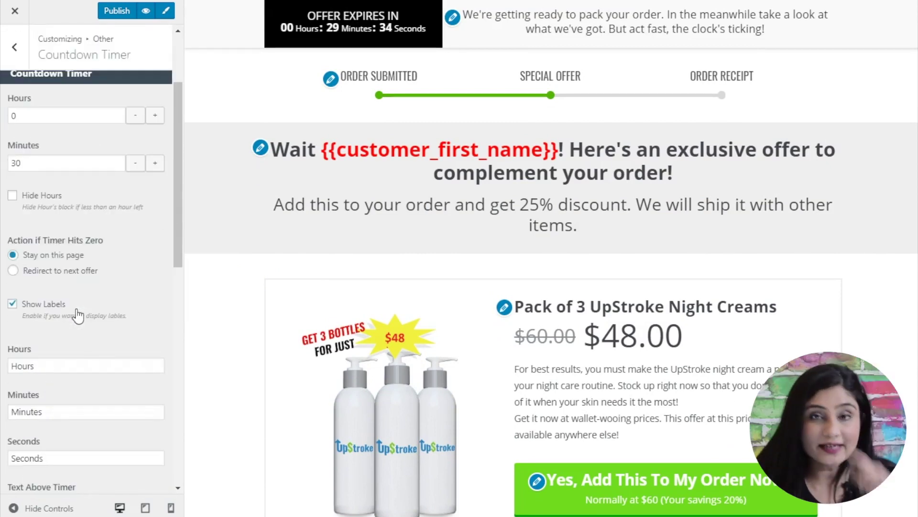
- Set the countdown timer to redirect to the next offer when it hits zero, and check its hours and minutes settings
left_click(67, 246)
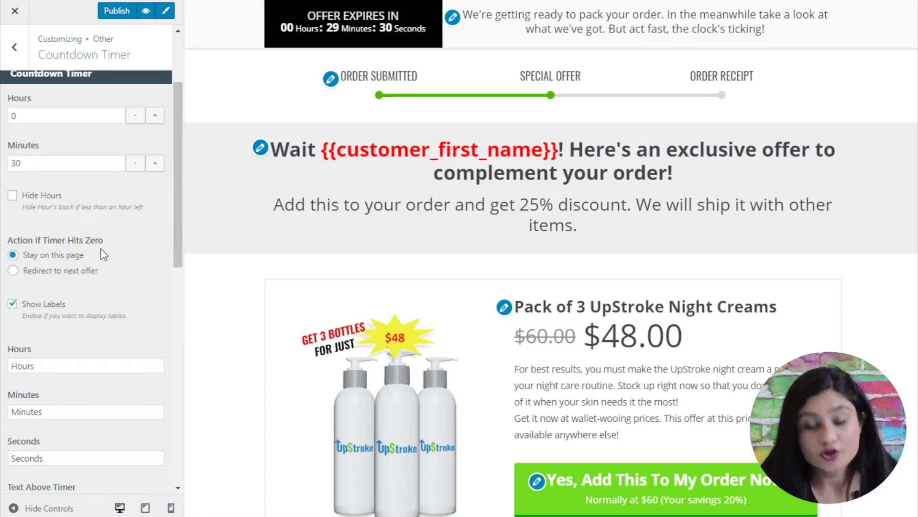
left_click(75, 269)
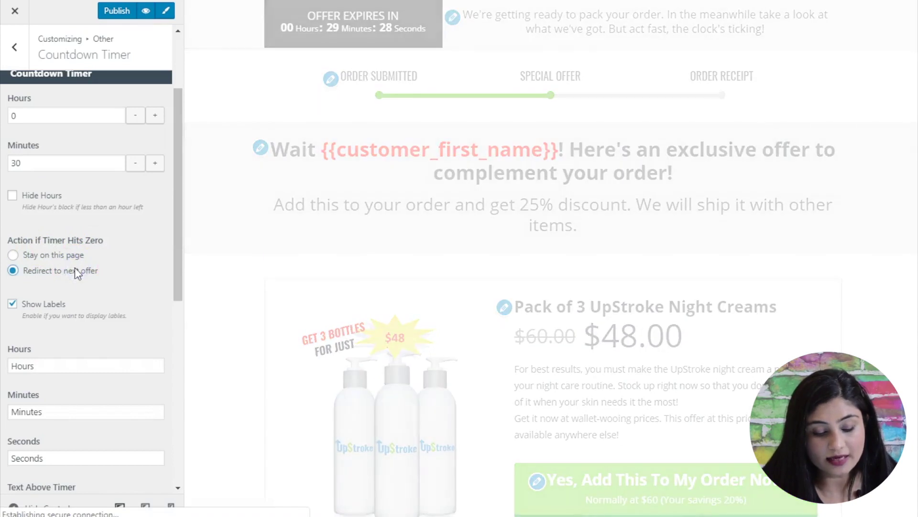
left_click(66, 264)
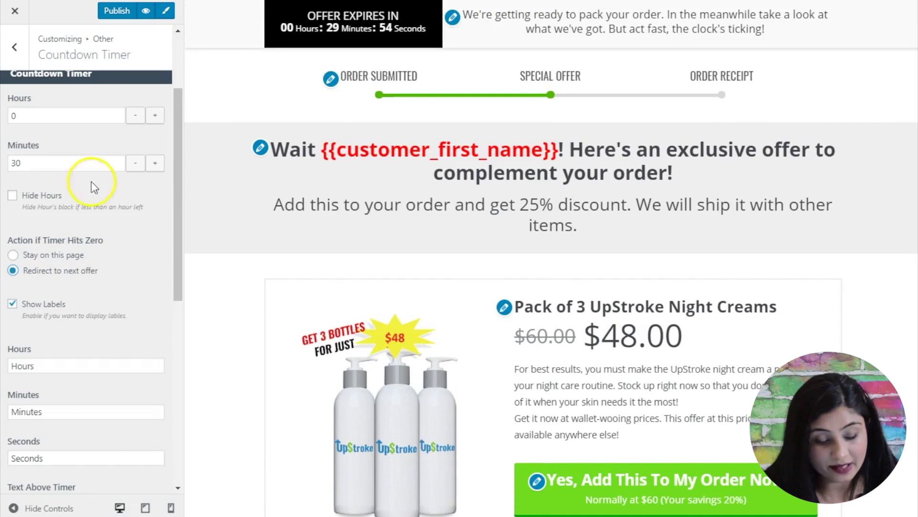
scroll(43, 201, "up", 1)
left_click(23, 215)
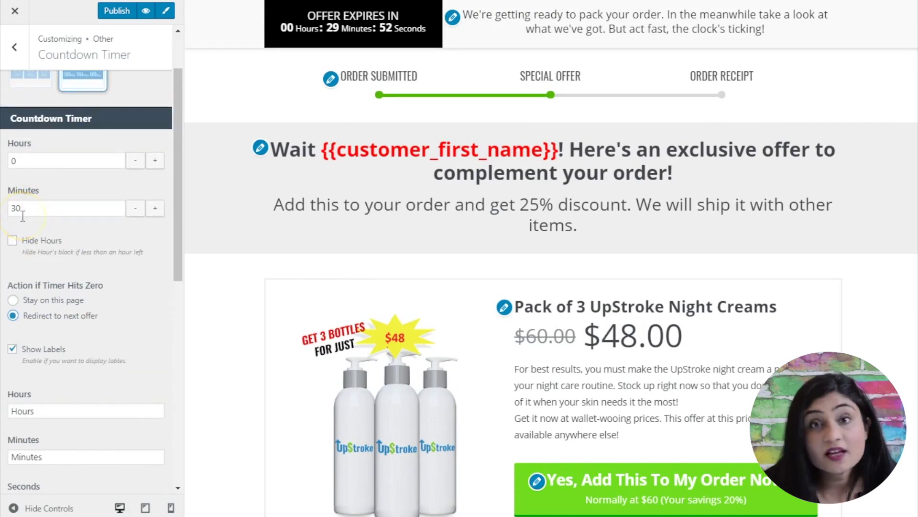
left_click(88, 192)
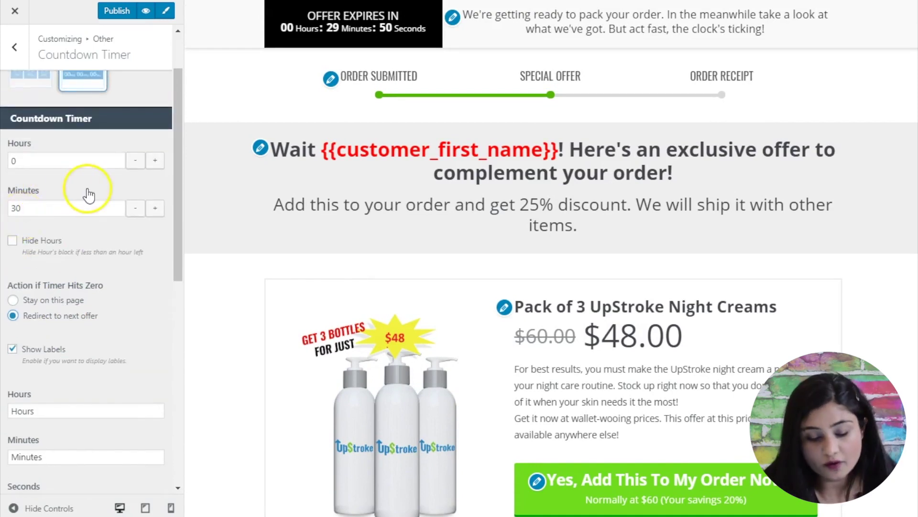
left_click(34, 213)
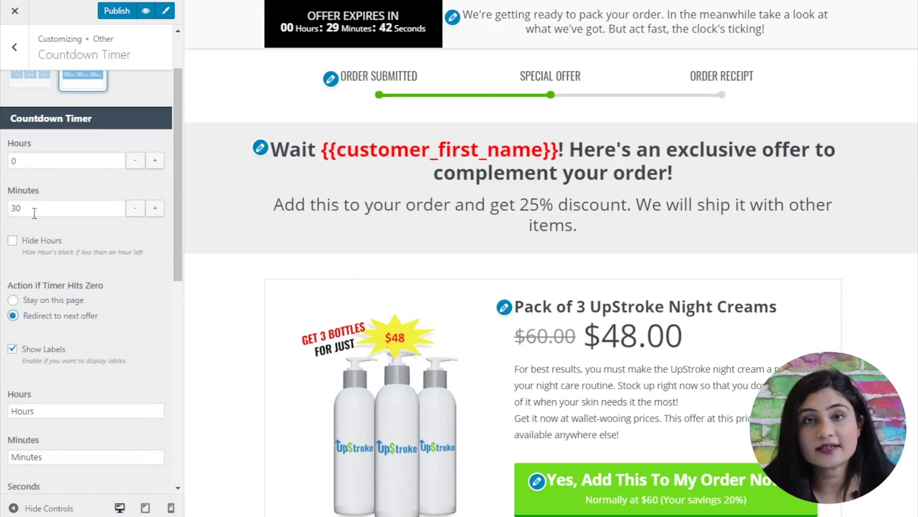
- Find the We Standby Our Product section, open its guarantee settings and review the heading, sub heading and guarantee boxes
scroll(306, 211, "down", 20)
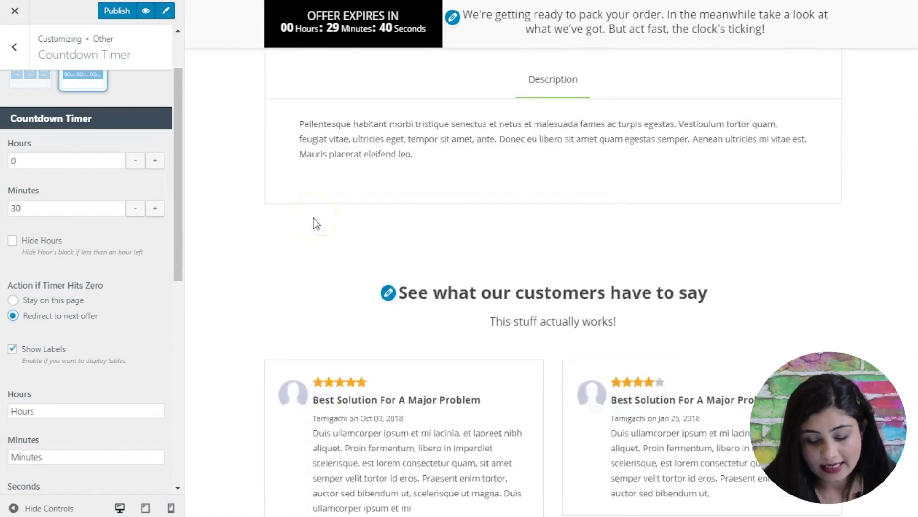
scroll(314, 225, "down", 6)
scroll(313, 225, "up", 2)
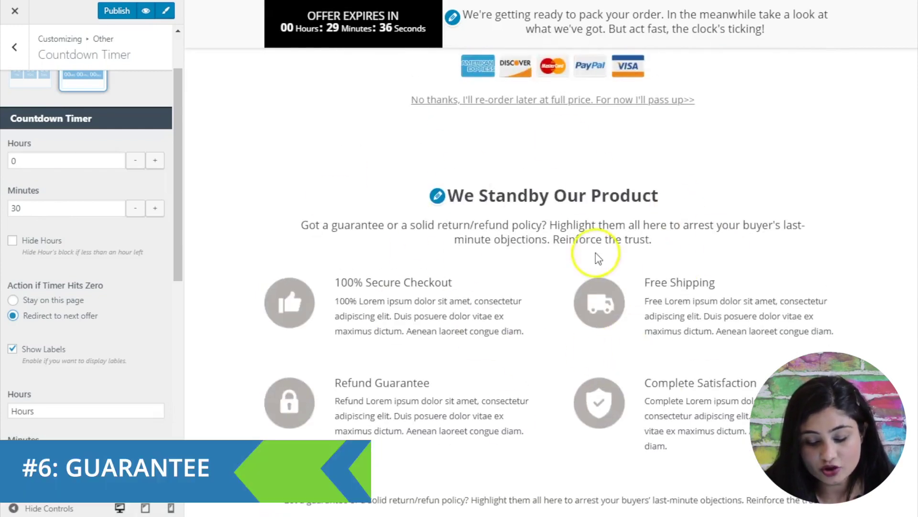
left_click(437, 197)
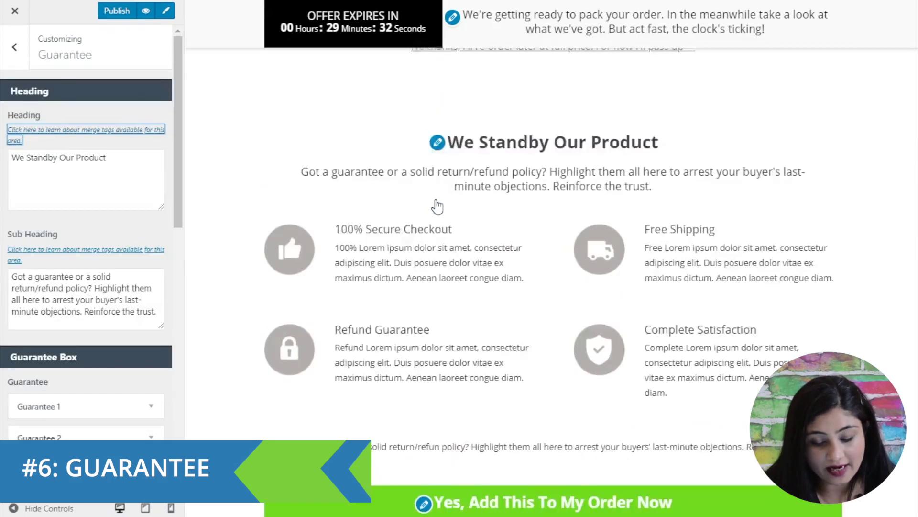
scroll(72, 242, "down", 3)
scroll(71, 244, "up", 1)
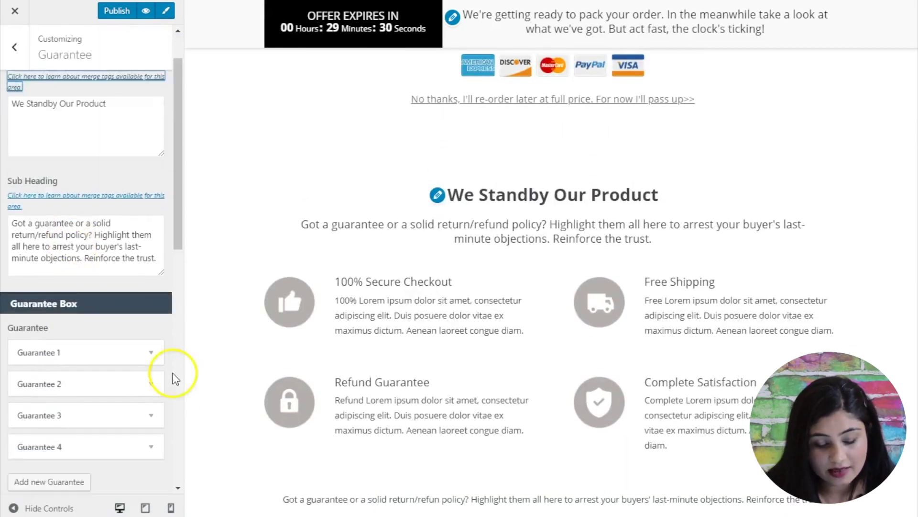
scroll(175, 375, "down", 3)
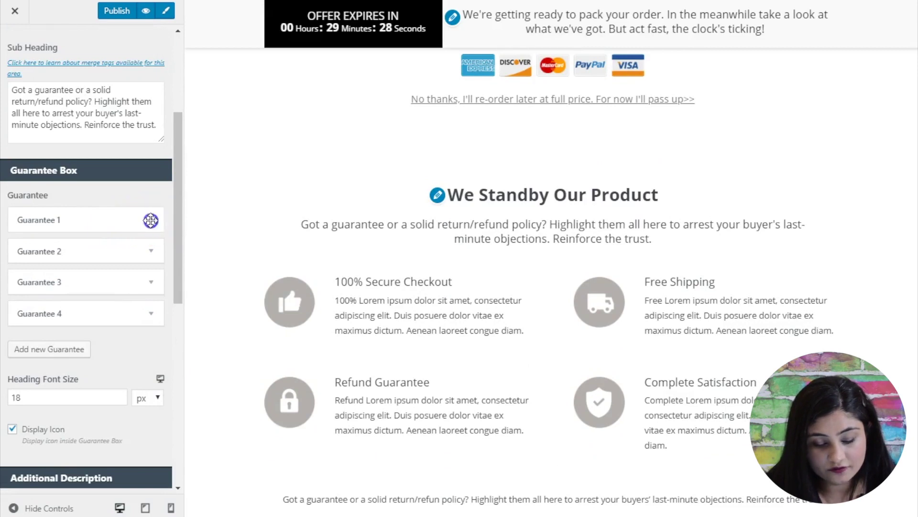
- Expand Guarantee 1 and examine its heading, text, built-in icons and custom icon option
left_click(150, 219)
scroll(102, 306, "down", 2)
scroll(96, 344, "down", 4)
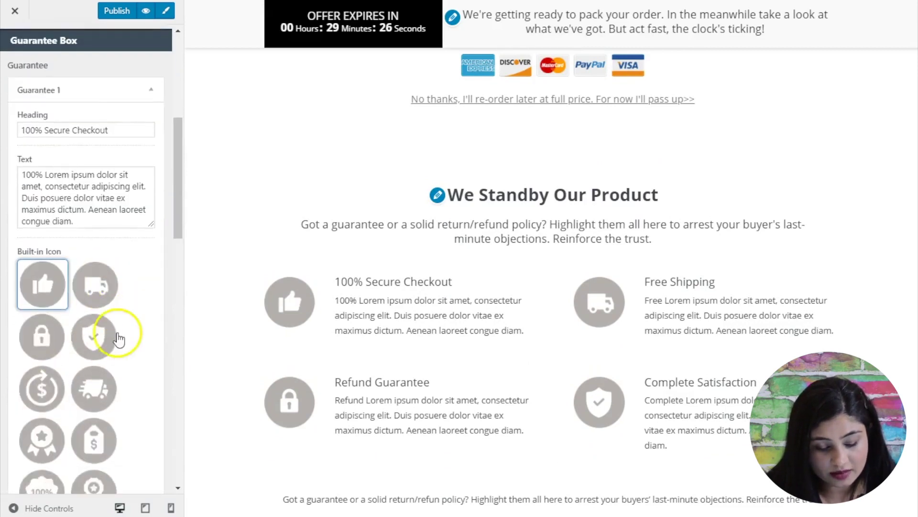
scroll(72, 311, "down", 2)
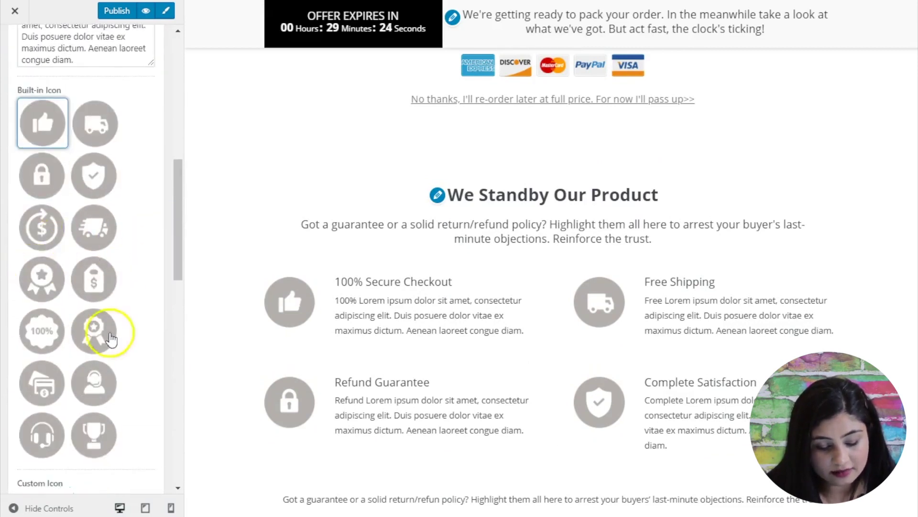
scroll(99, 344, "up", 2)
scroll(101, 354, "down", 3)
left_click(93, 371)
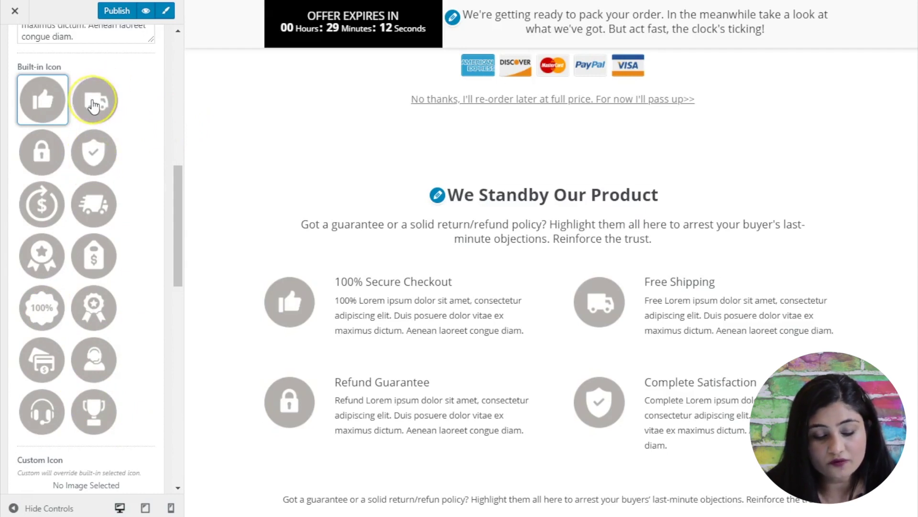
scroll(299, 238, "down", 1)
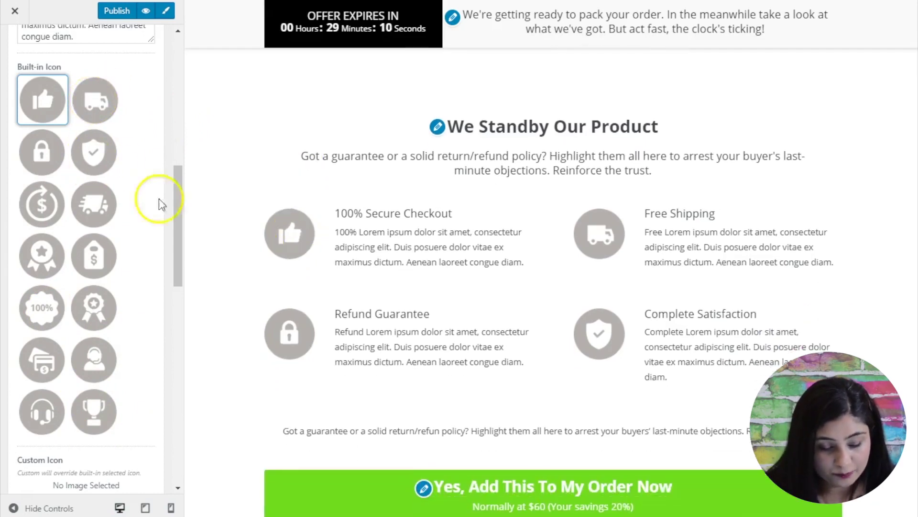
- Examine the guarantee boxes in the preview, along with the Yes, Add This To My Order Now buttons beside the product and below the guarantees
scroll(281, 294, "down", 1)
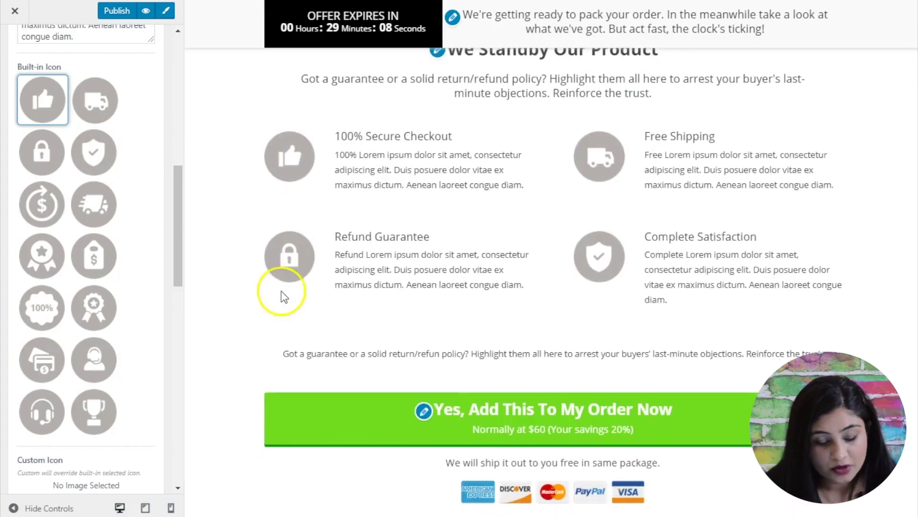
scroll(254, 315, "up", 2)
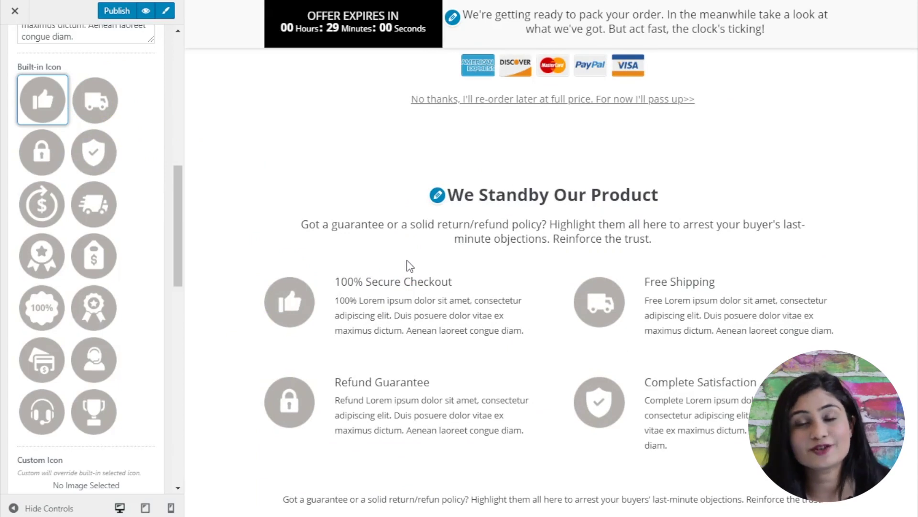
scroll(585, 263, "up", 12)
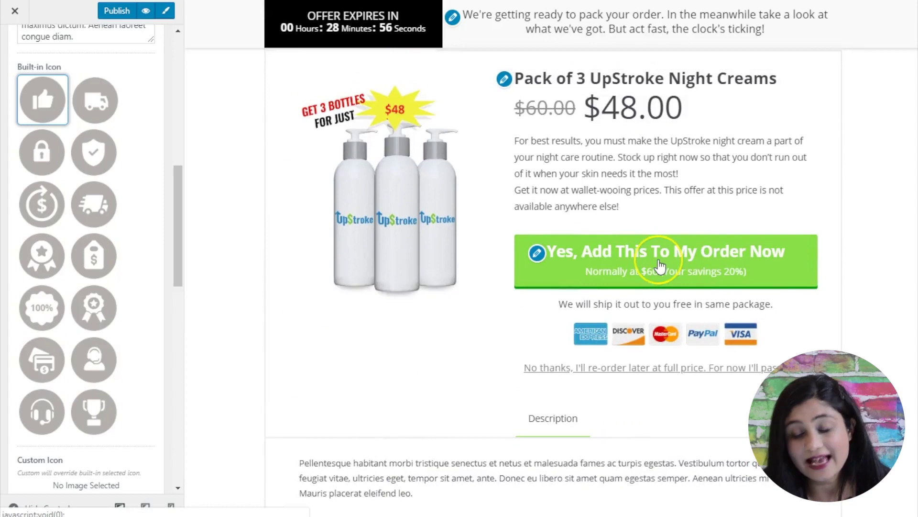
scroll(656, 267, "down", 5)
scroll(659, 260, "up", 5)
left_click(607, 267)
scroll(608, 266, "down", 15)
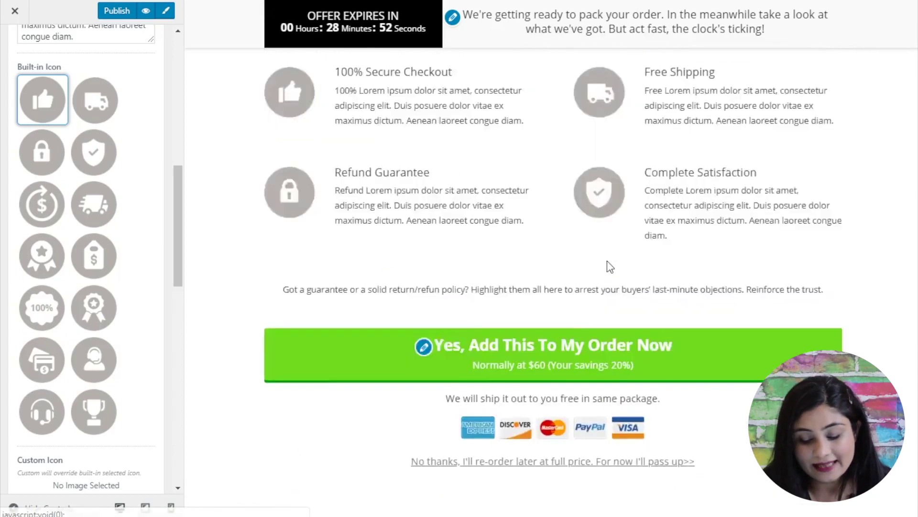
scroll(609, 266, "up", 4)
scroll(607, 260, "down", 2)
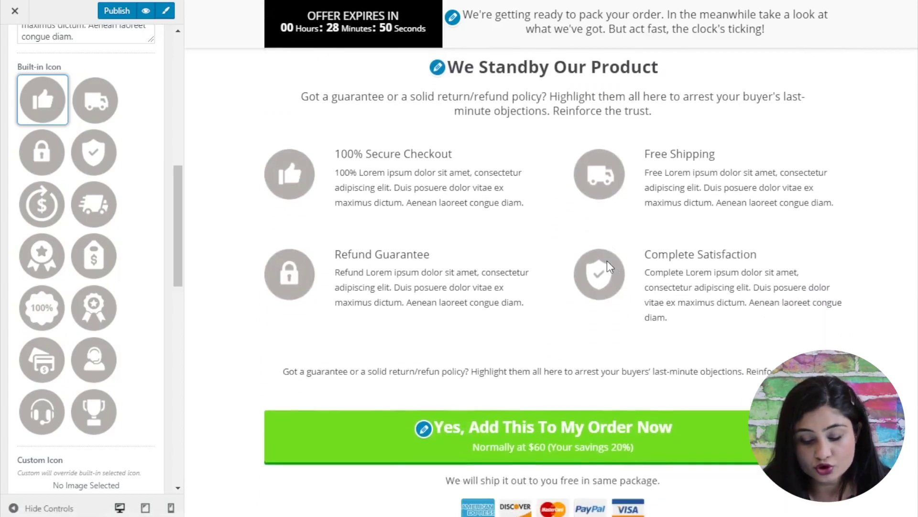
left_click(511, 451)
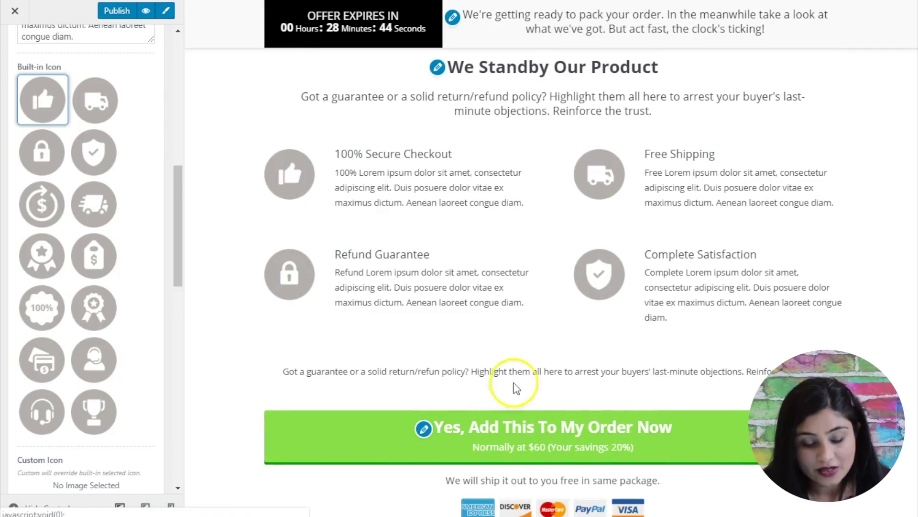
- Leave the Guarantee settings for the main list of customization sections and look back up the offer page to the customer reviews
scroll(504, 373, "up", 6)
scroll(158, 251, "up", 10)
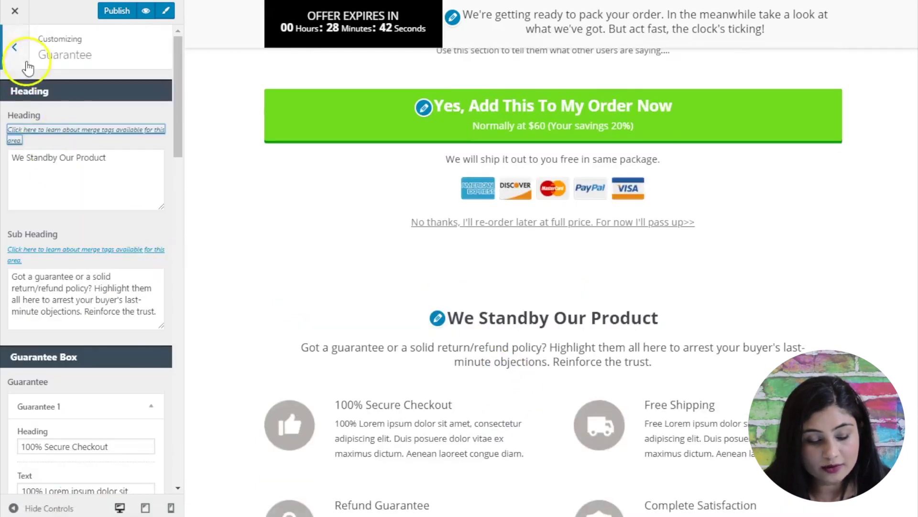
left_click(15, 47)
scroll(377, 277, "up", 15)
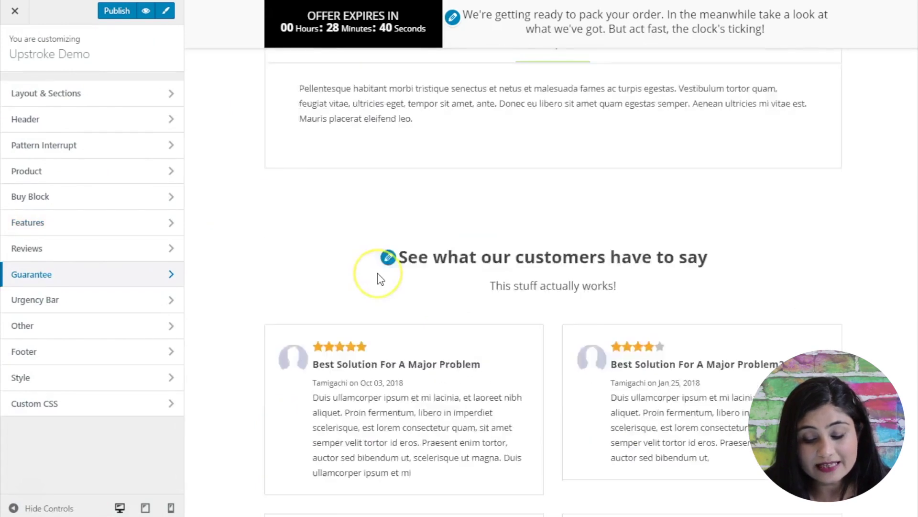